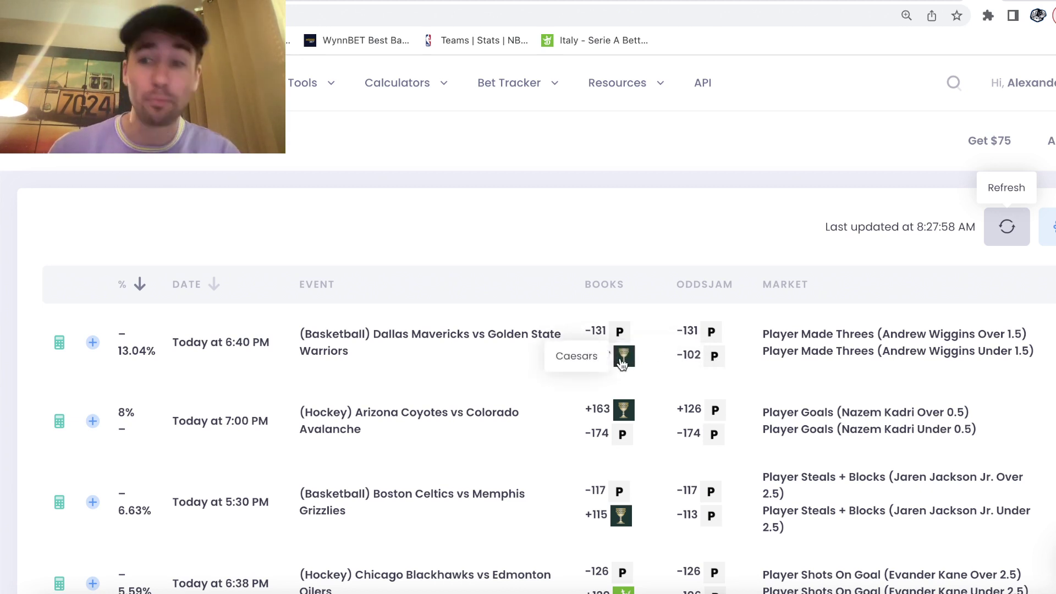
- Jump to Caesars Sportsbook via the Caesars logo on the Wiggins Made Threes row
{"action": "left_click", "coordinate": [623, 364]}
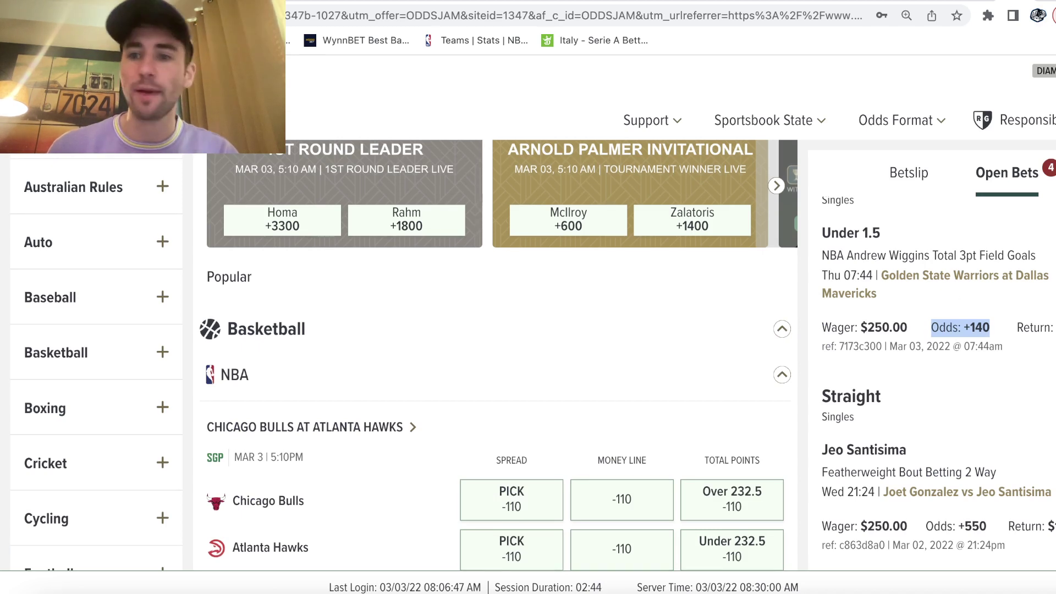
{"action": "triple_click", "coordinate": [968, 256]}
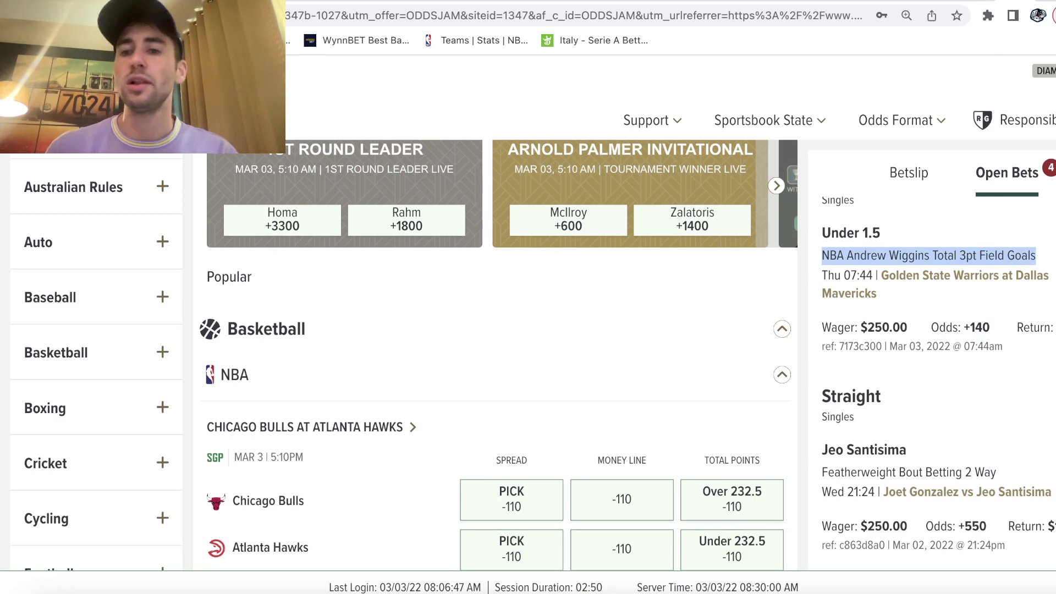
{"action": "triple_click", "coordinate": [890, 327]}
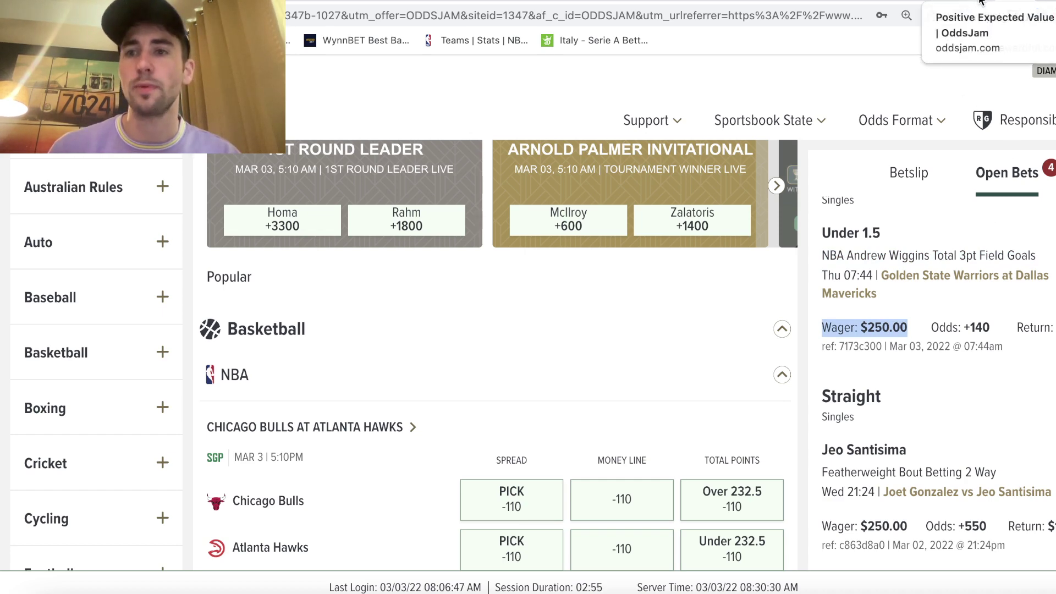
- Browse the Positive EV list, then switch to the OddsJam Partner Program signup tab
{"action": "left_click", "coordinate": [967, 3]}
{"action": "scroll", "coordinate": [696, 401], "scroll_direction": "down", "scroll_amount": 6}
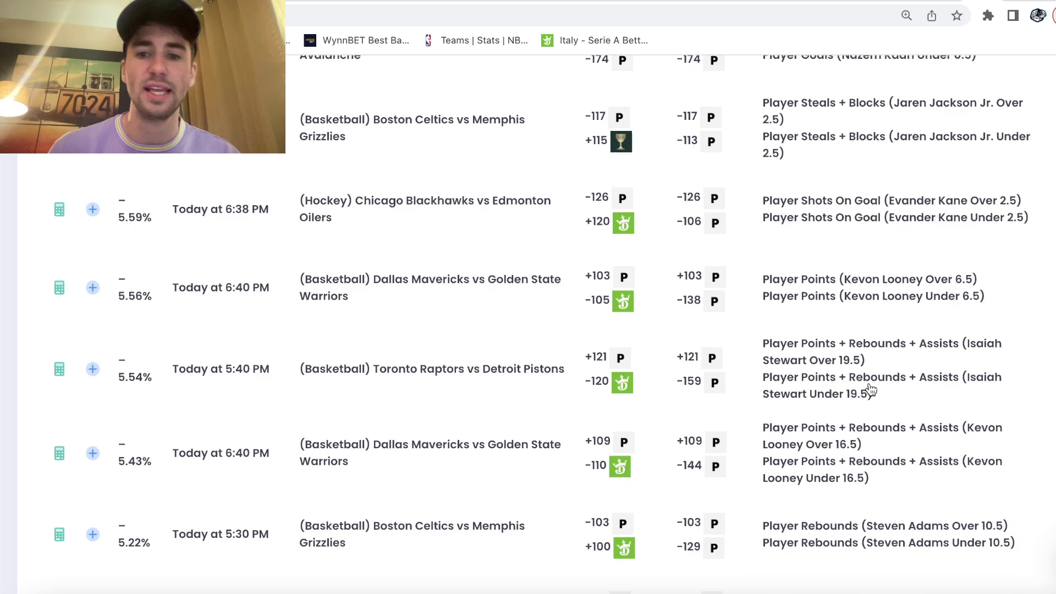
{"action": "scroll", "coordinate": [806, 386], "scroll_direction": "down", "scroll_amount": 10}
{"action": "scroll", "coordinate": [866, 385], "scroll_direction": "up", "scroll_amount": 20}
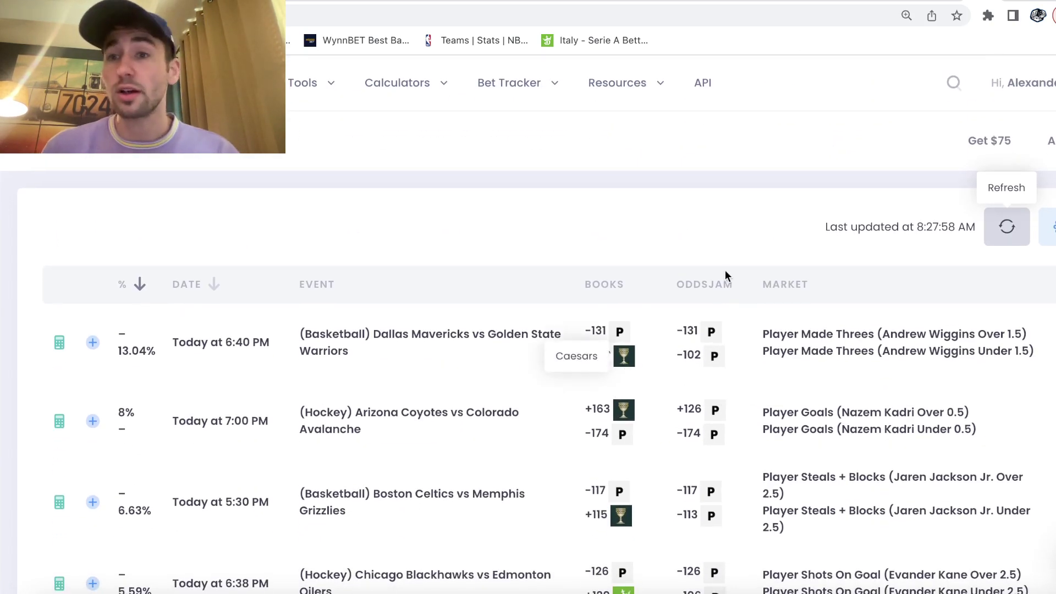
{"action": "left_click", "coordinate": [953, 2]}
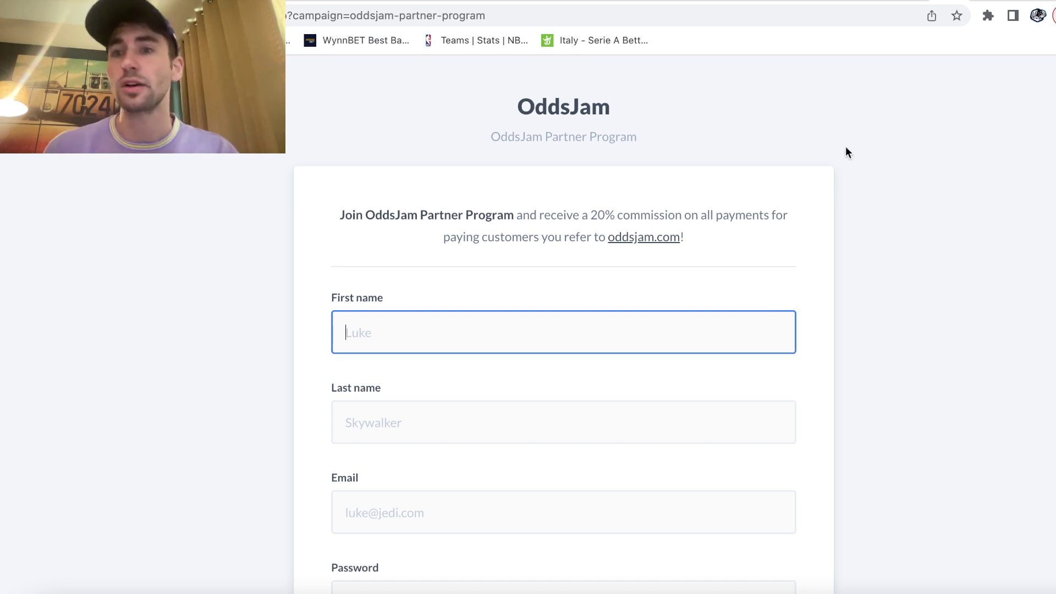
- Return to the Positive EV table showing the 13.04% Wiggins Under 1.5 bet
{"action": "left_click", "coordinate": [975, 4]}
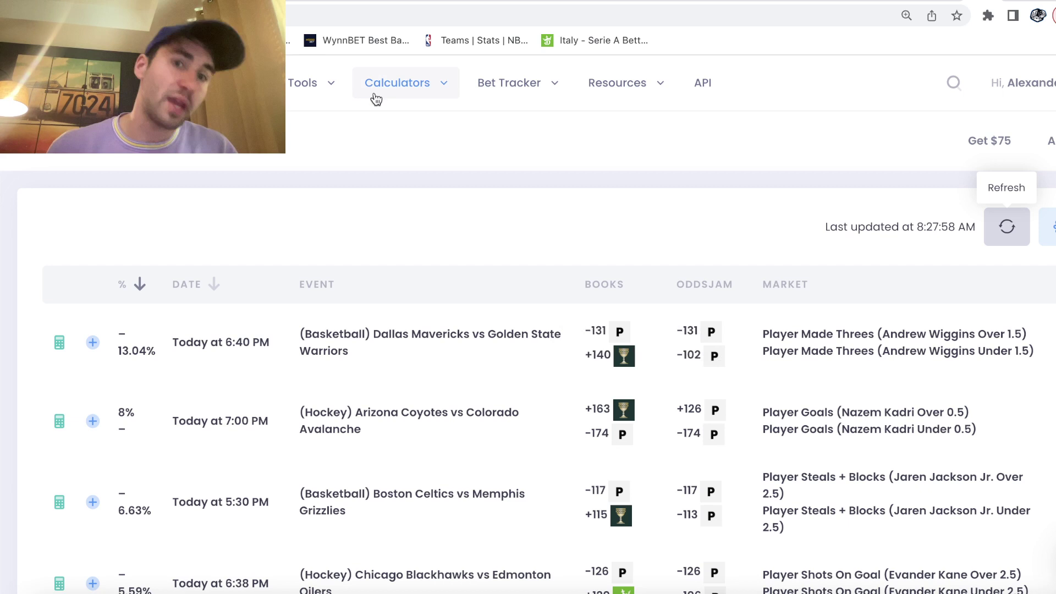
- Enter -131 and -102 in the No-Vig Fair Odds Calculator to get -112.31 / +112.31
{"action": "mouse_move", "coordinate": [375, 97]}
{"action": "left_click", "coordinate": [449, 289]}
{"action": "left_click", "coordinate": [175, 283]}
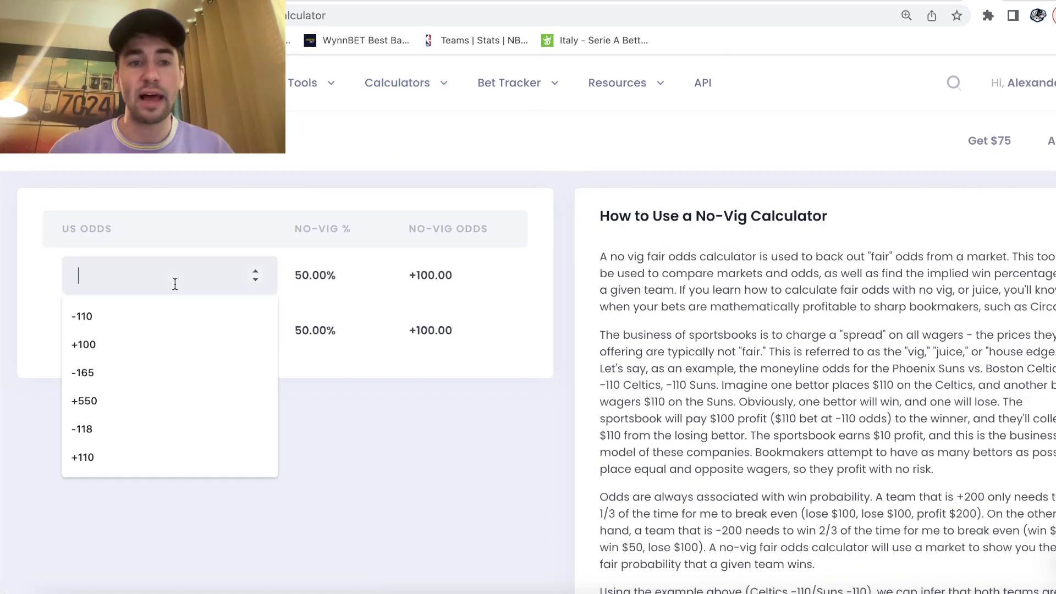
{"action": "type", "text": "-131"}
{"action": "key", "text": "Tab"}
{"action": "type", "text": "-102"}
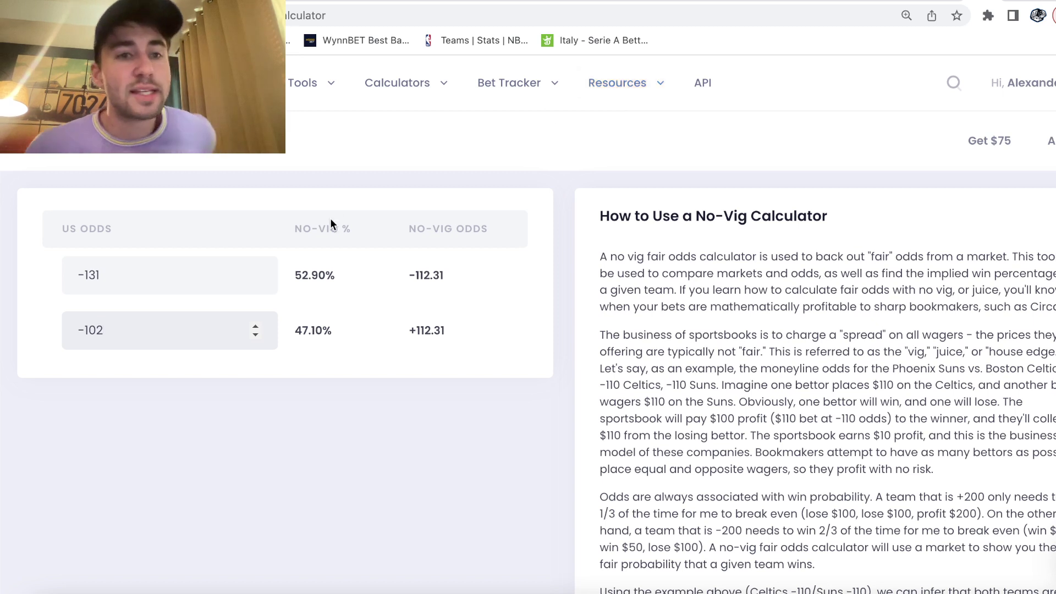
{"action": "double_click", "coordinate": [130, 287]}
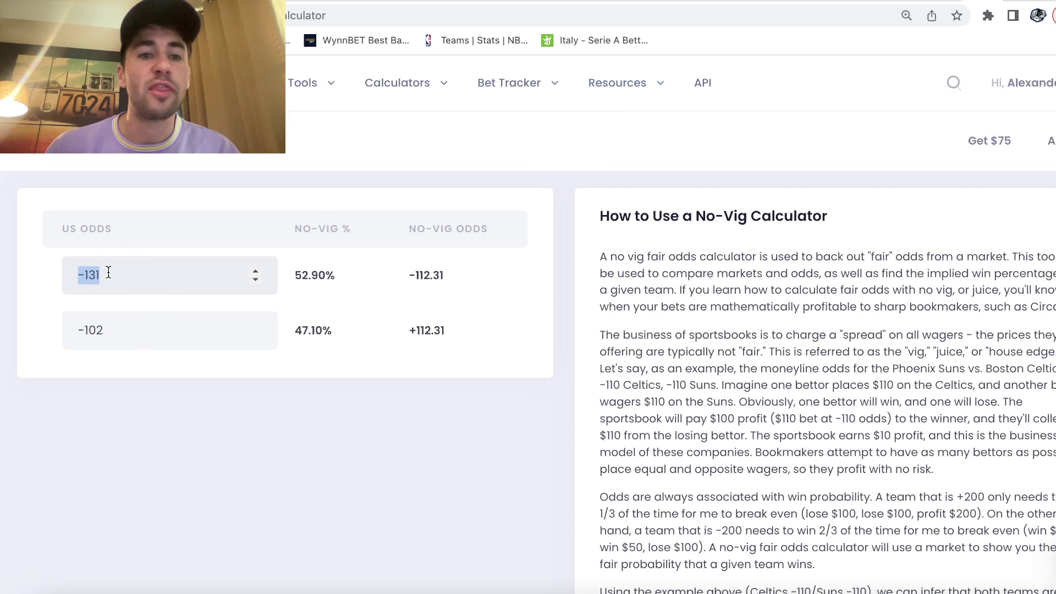
{"action": "triple_click", "coordinate": [308, 270]}
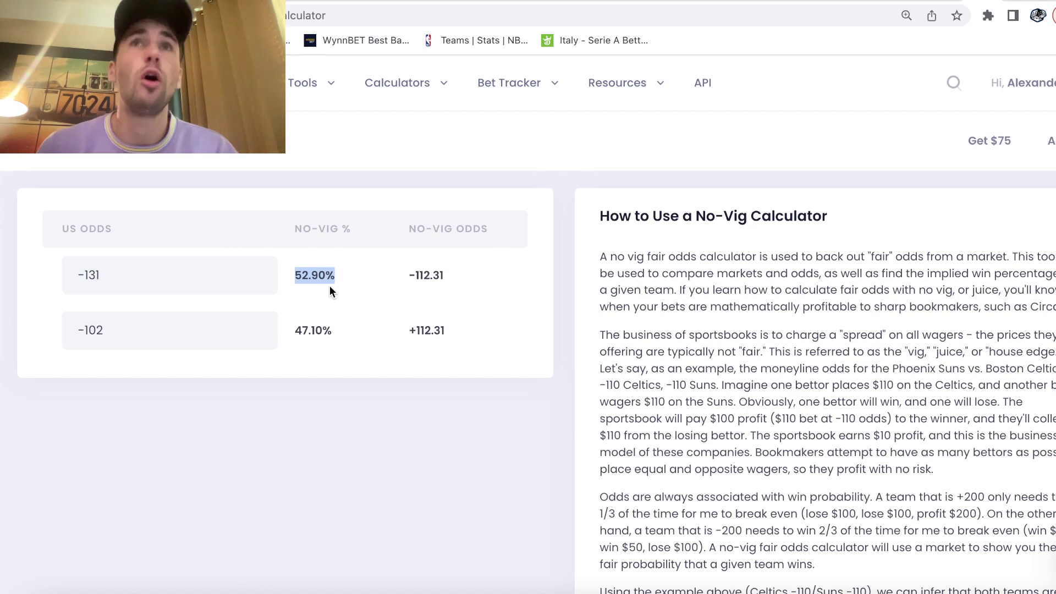
{"action": "triple_click", "coordinate": [324, 332]}
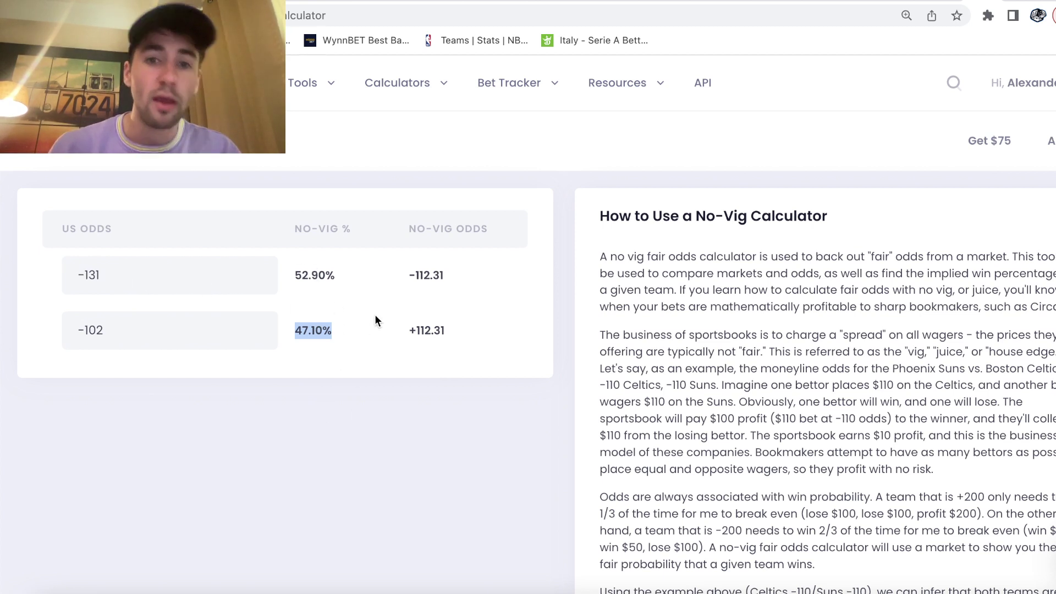
{"action": "triple_click", "coordinate": [438, 274]}
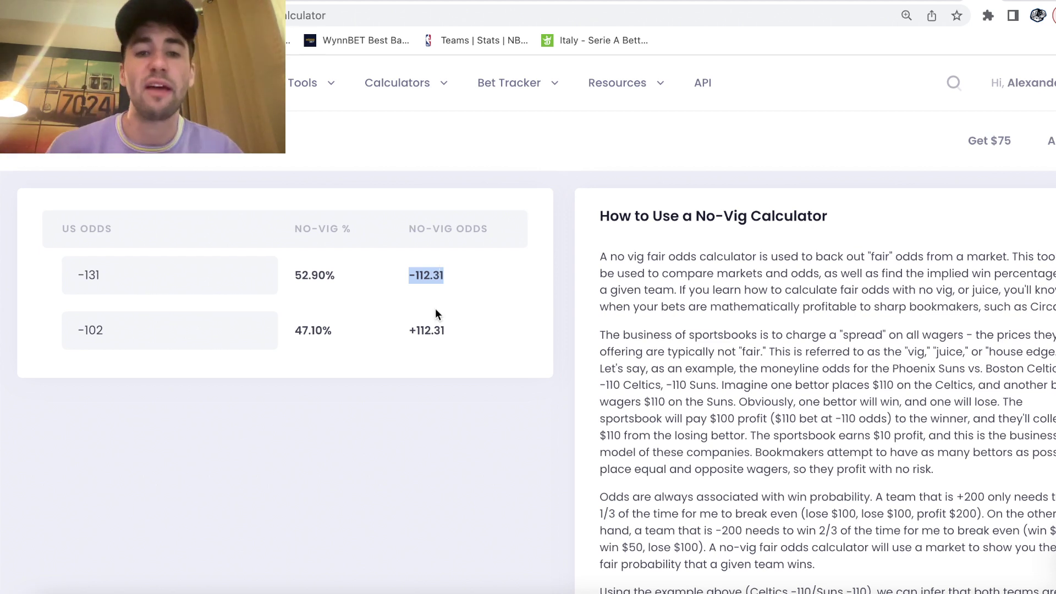
{"action": "triple_click", "coordinate": [425, 330]}
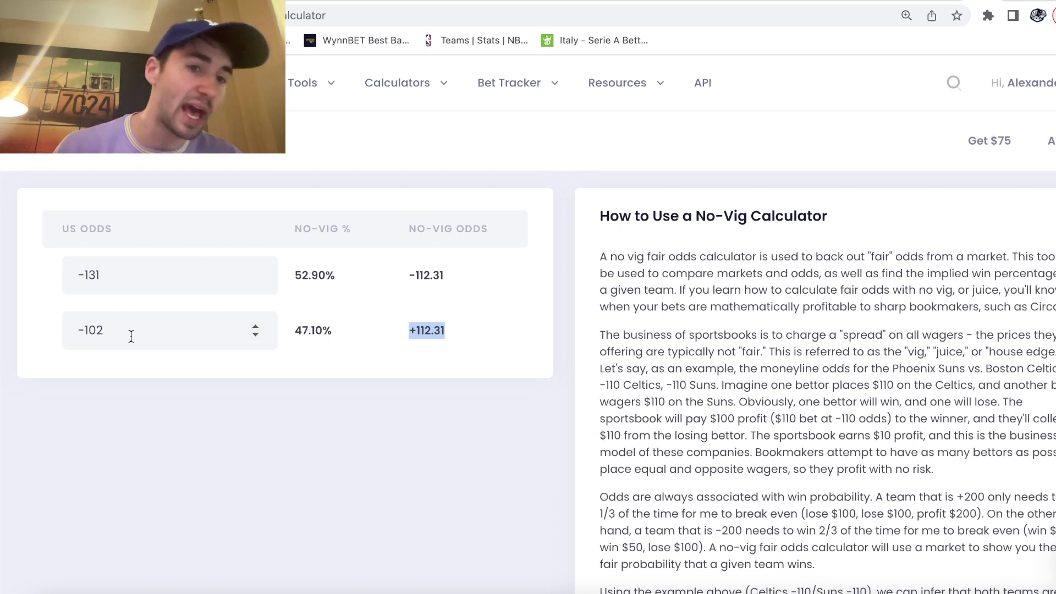
{"action": "triple_click", "coordinate": [422, 274]}
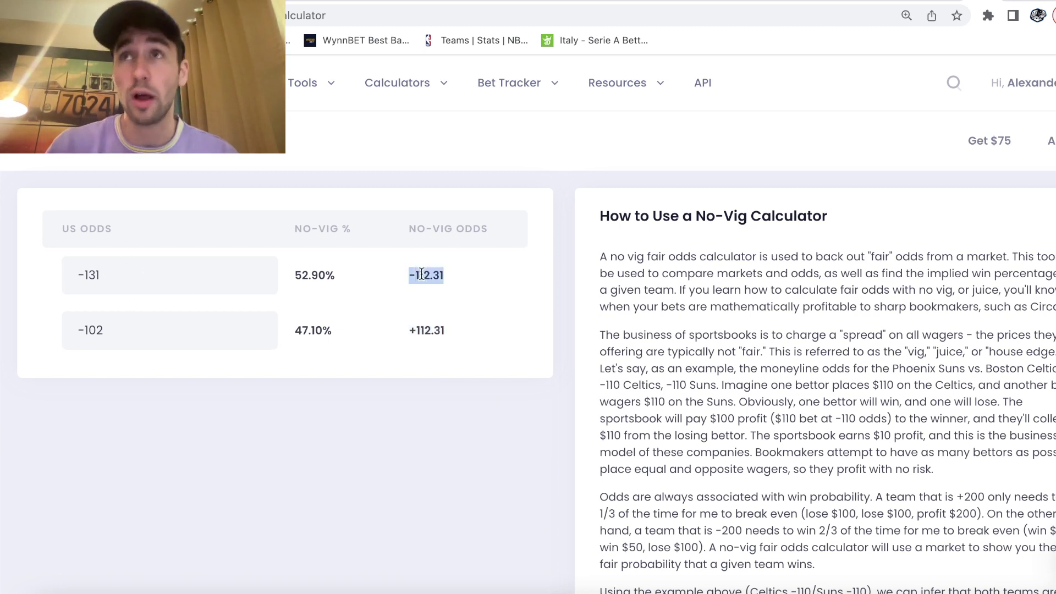
{"action": "triple_click", "coordinate": [116, 272]}
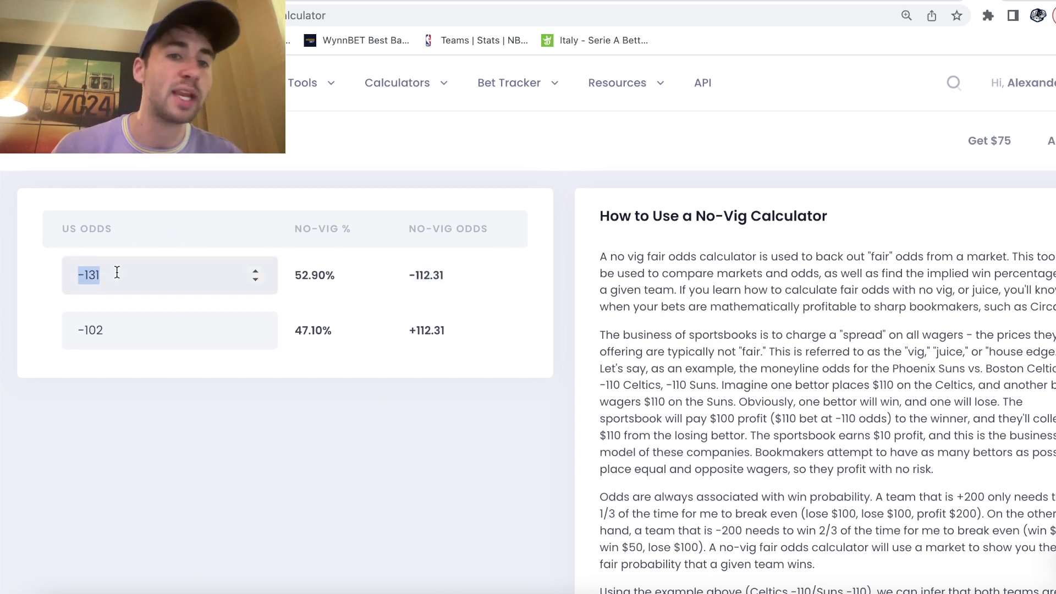
{"action": "triple_click", "coordinate": [178, 341]}
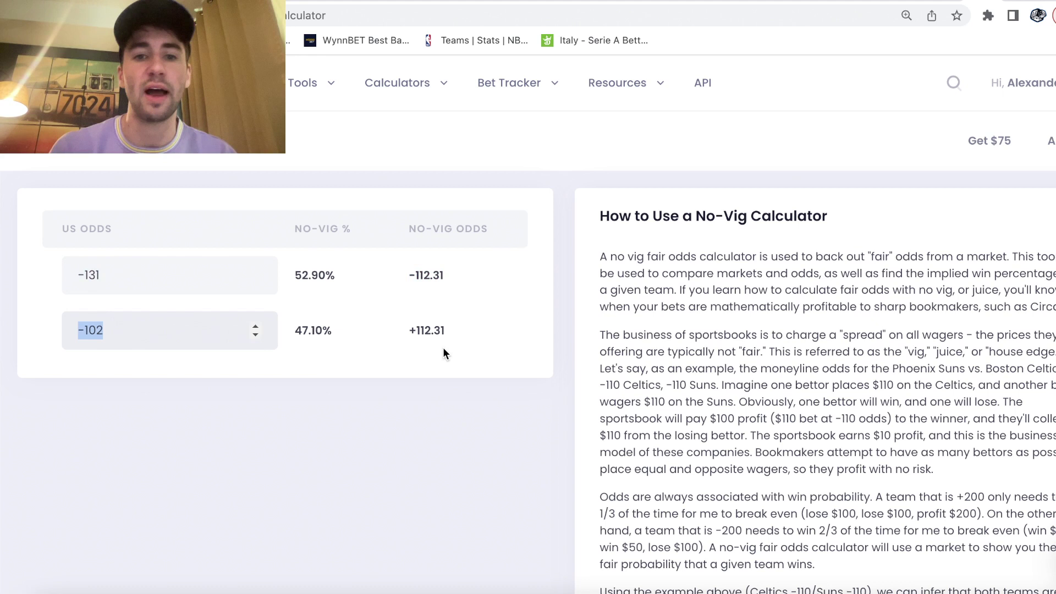
{"action": "triple_click", "coordinate": [436, 331]}
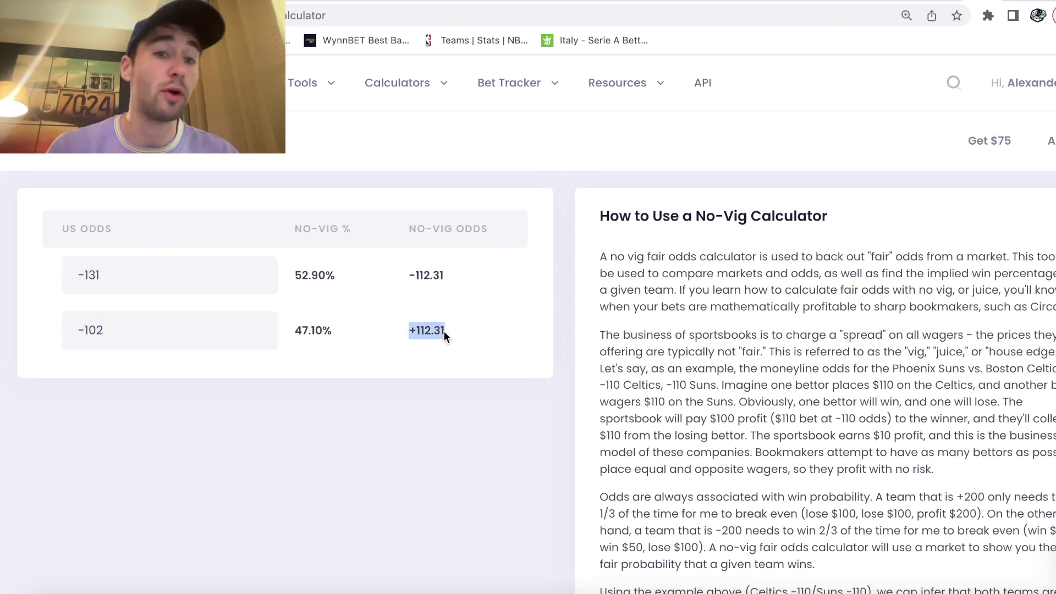
{"action": "left_click", "coordinate": [90, 331]}
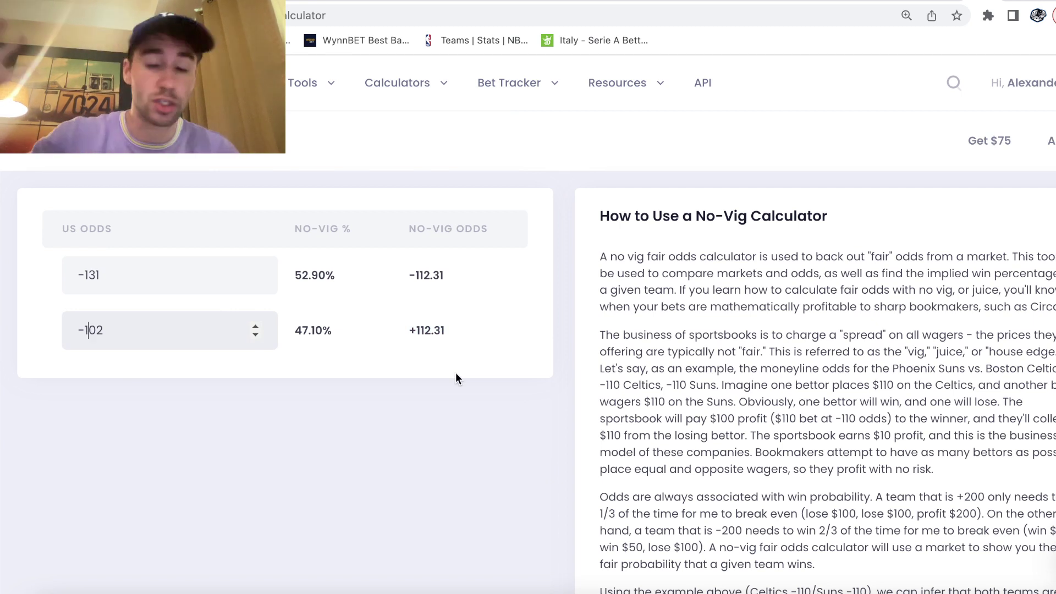
{"action": "triple_click", "coordinate": [433, 329]}
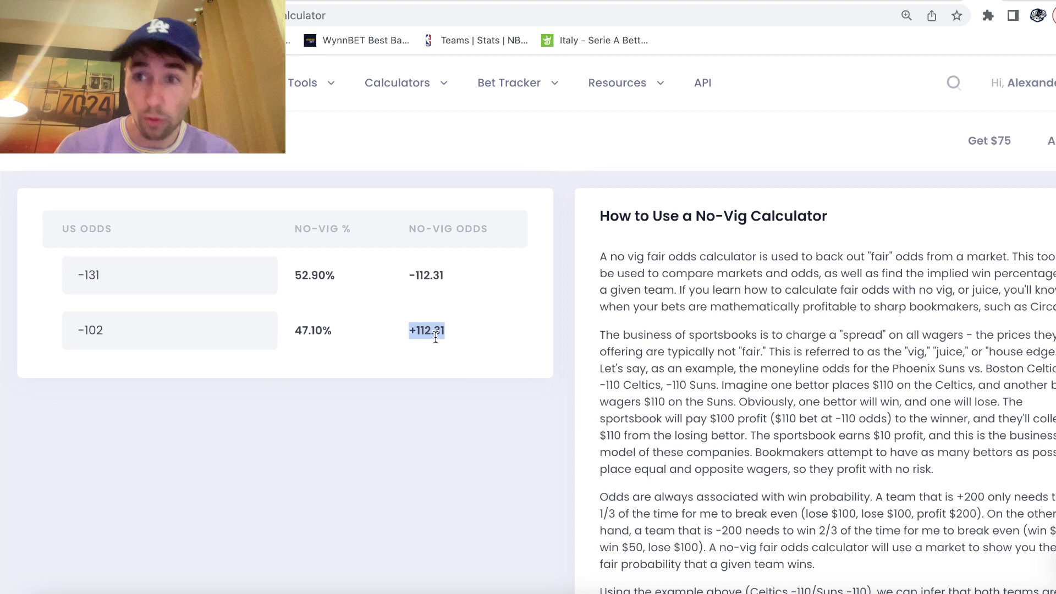
{"action": "left_click", "coordinate": [1033, 2]}
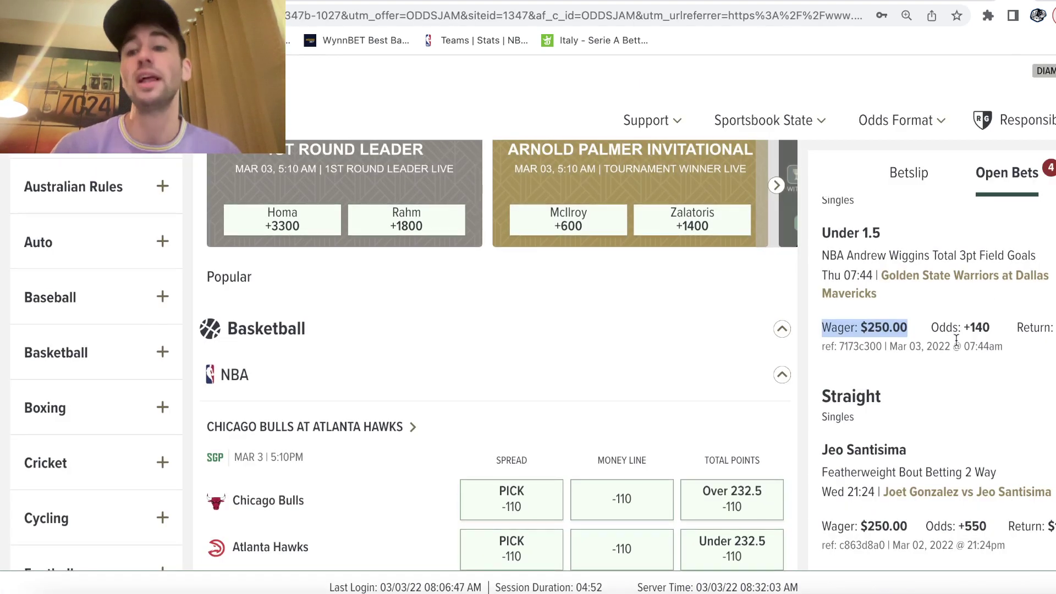
{"action": "left_click", "coordinate": [988, 2]}
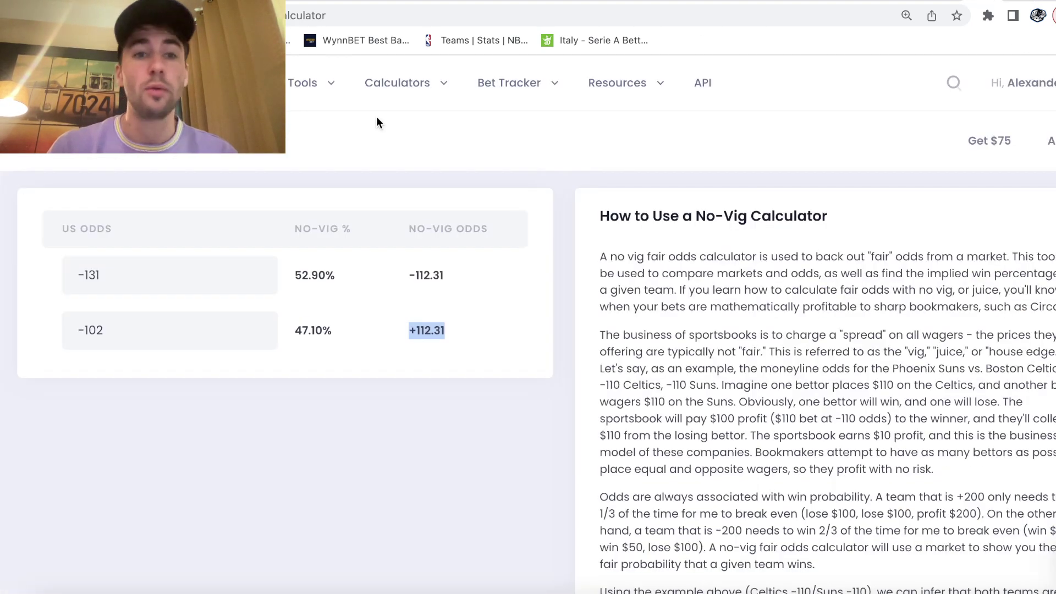
{"action": "double_click", "coordinate": [327, 328]}
{"action": "key", "text": "ctrl+c"}
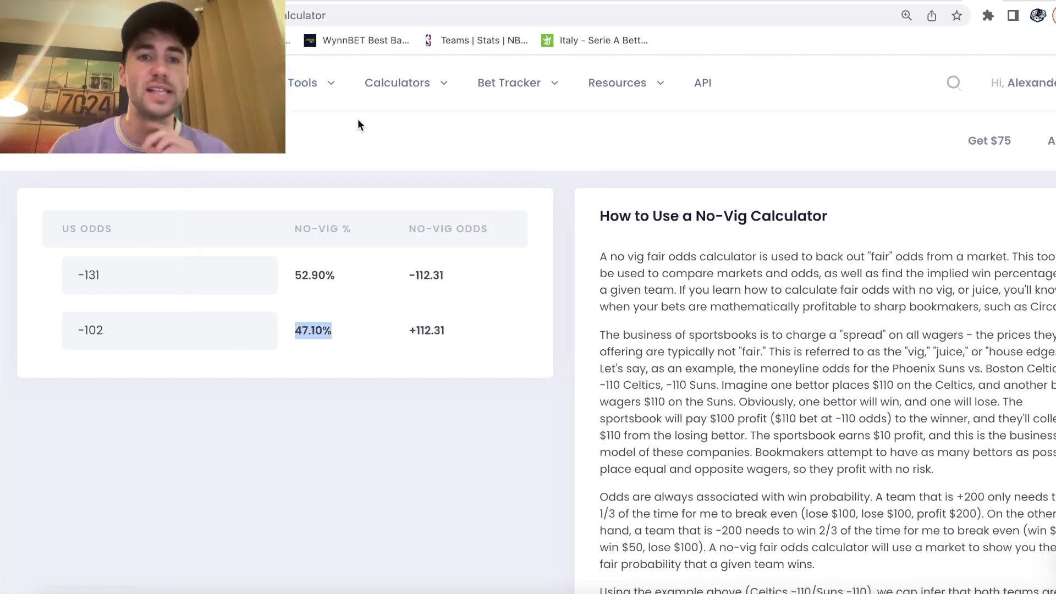
- Compute $13.04 EV for $100 at +140 with 47.10% win probability, then return to Positive EV
{"action": "mouse_move", "coordinate": [424, 83]}
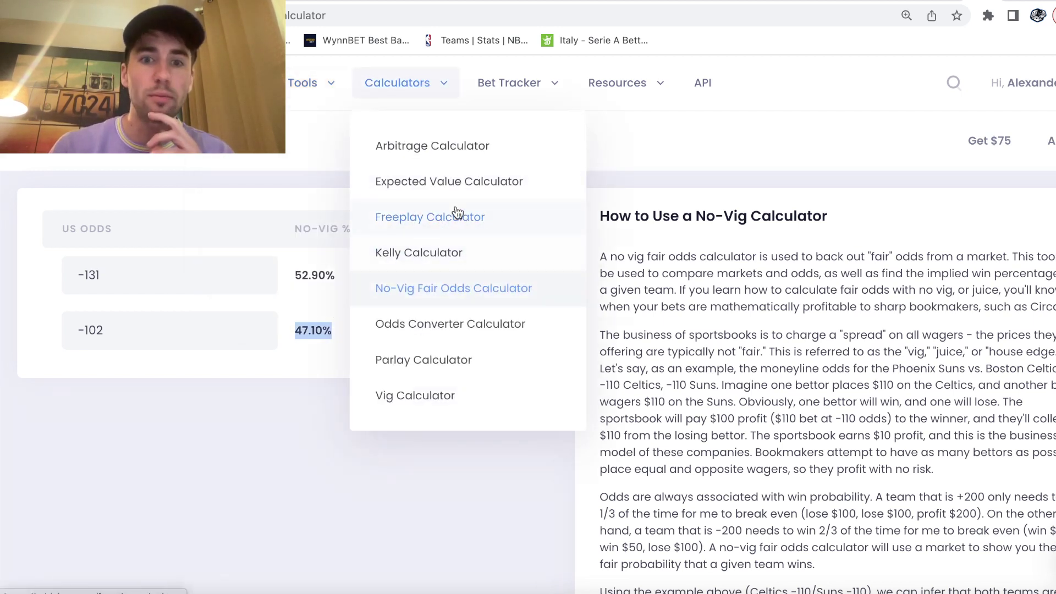
{"action": "left_click", "coordinate": [459, 178]}
{"action": "left_click", "coordinate": [200, 352]}
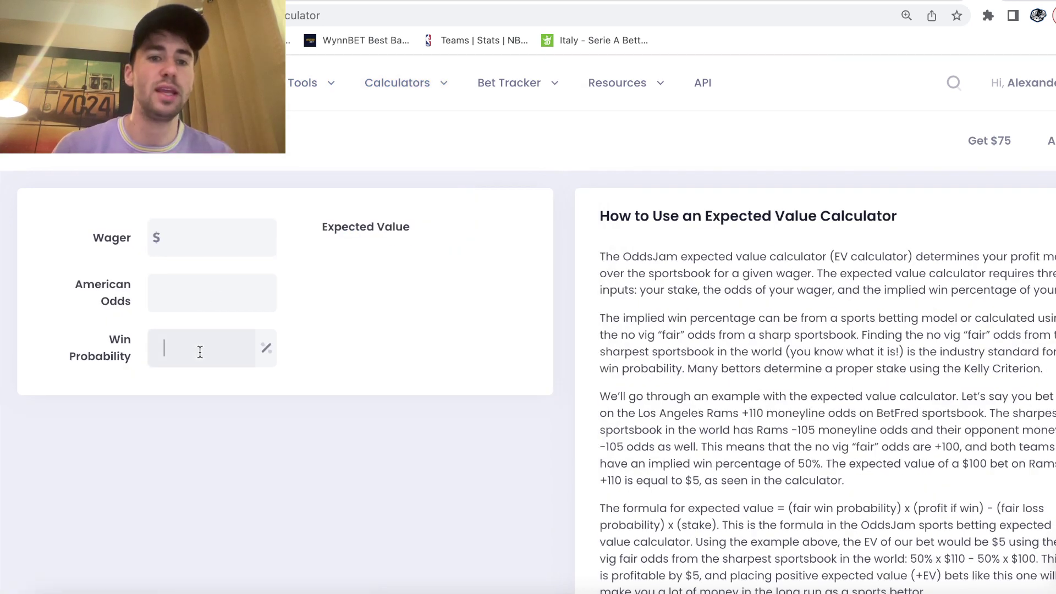
{"action": "key", "text": "ctrl+v"}
{"action": "left_click", "coordinate": [188, 300]}
{"action": "type", "text": "140"}
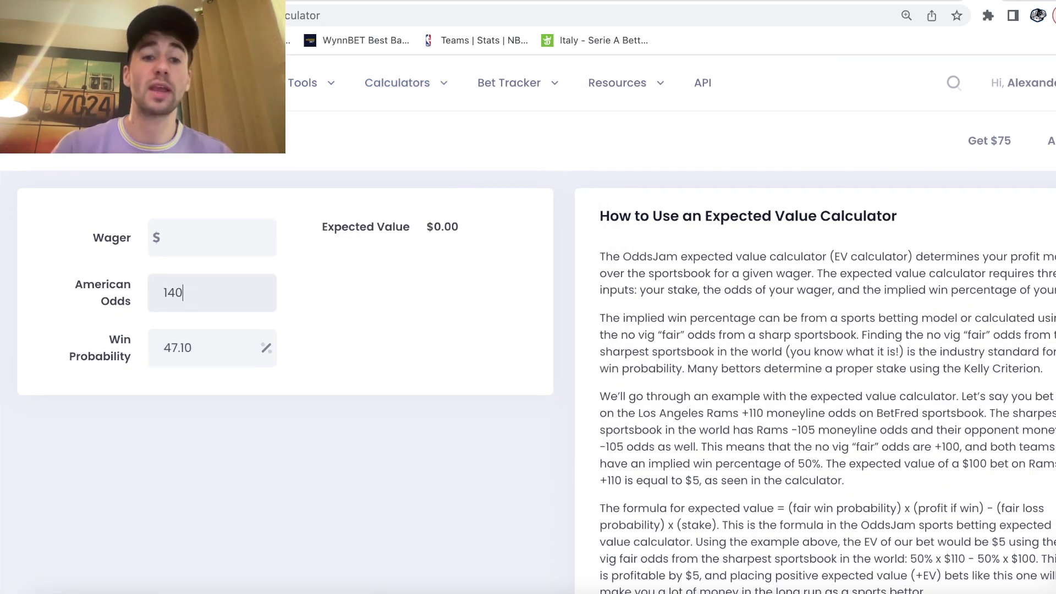
{"action": "left_click", "coordinate": [201, 230]}
{"action": "type", "text": "100"}
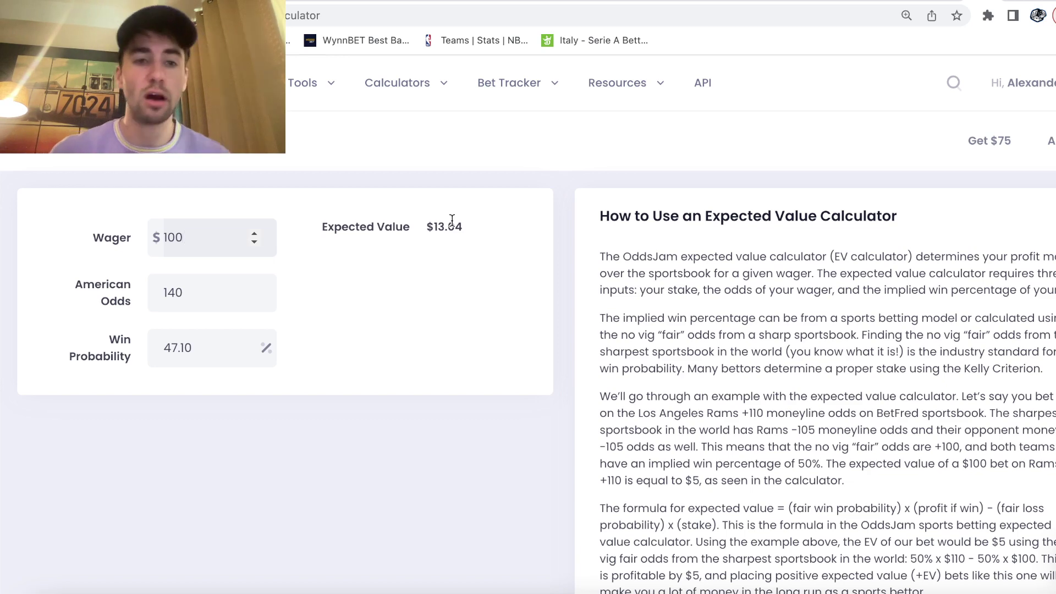
{"action": "mouse_move", "coordinate": [305, 83]}
{"action": "left_click", "coordinate": [334, 251]}
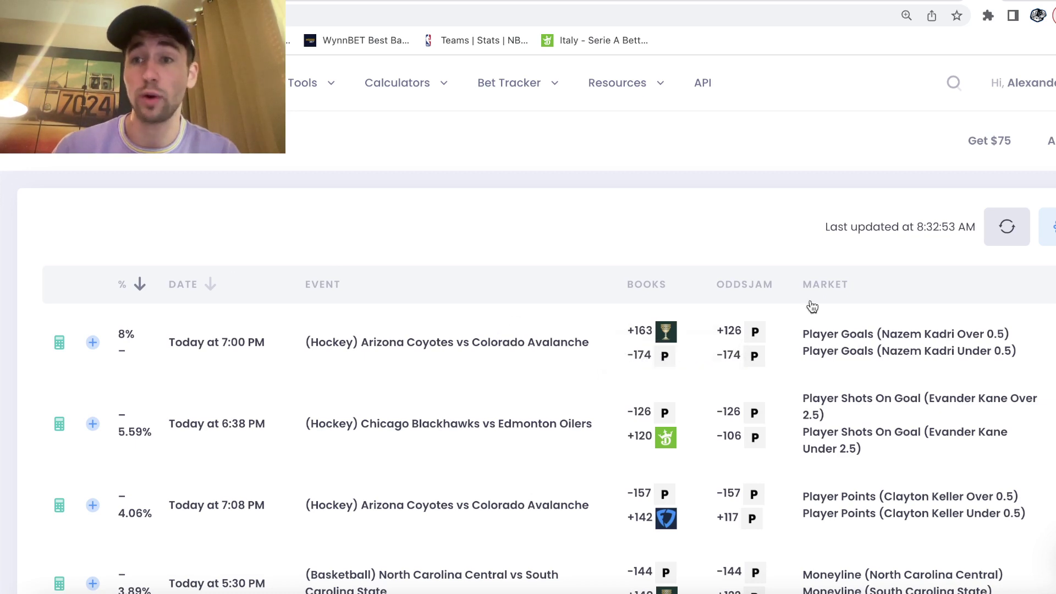
- Open the South Carolina State moneyline market from the Positive EV table and select the team name
{"action": "scroll", "coordinate": [837, 372], "scroll_direction": "down", "scroll_amount": 5}
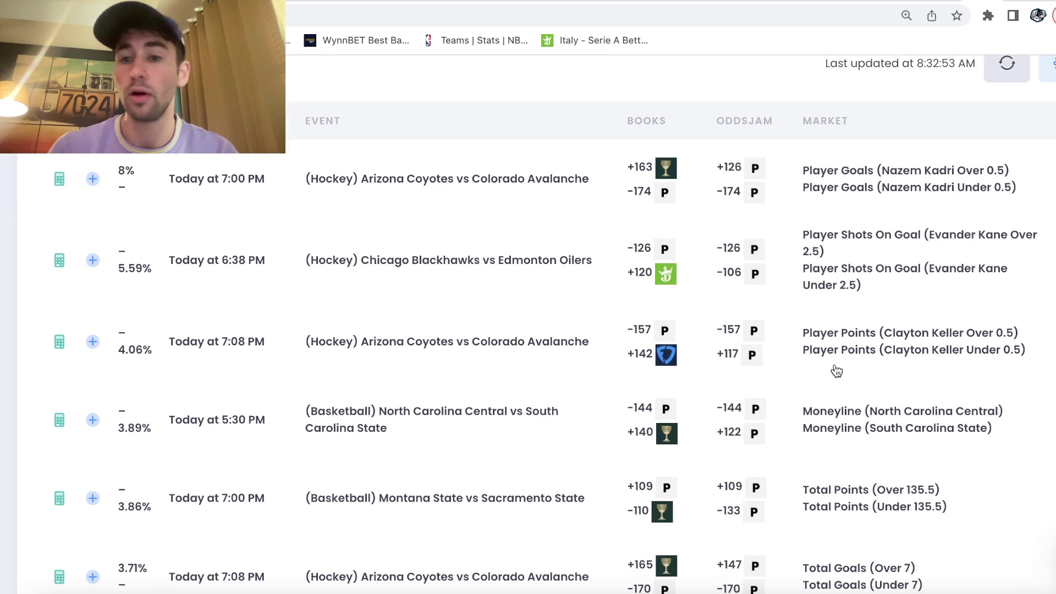
{"action": "scroll", "coordinate": [880, 440], "scroll_direction": "down", "scroll_amount": 20}
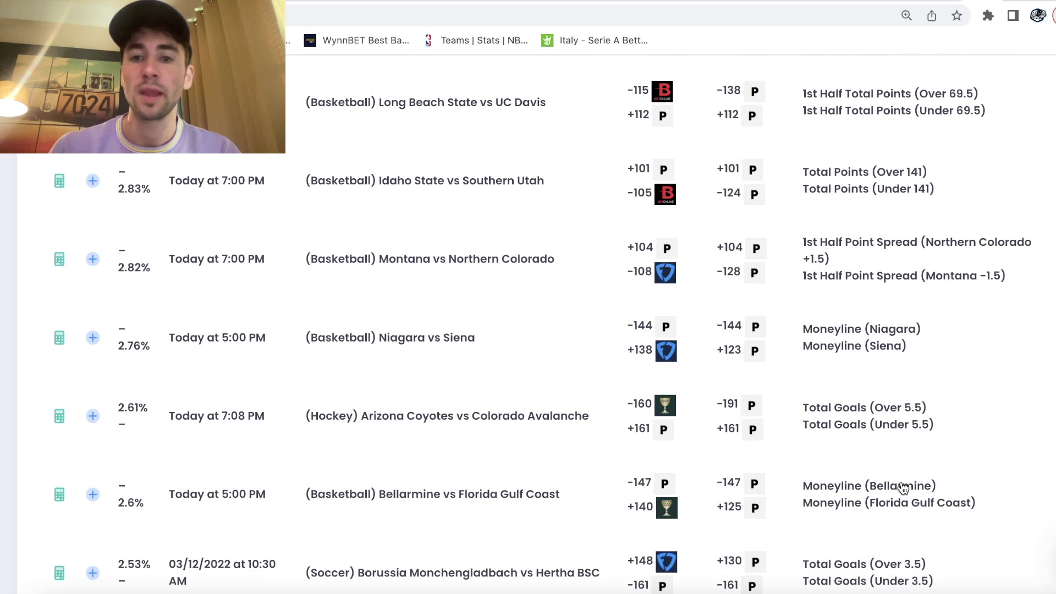
{"action": "scroll", "coordinate": [899, 485], "scroll_direction": "up", "scroll_amount": 10}
{"action": "scroll", "coordinate": [901, 481], "scroll_direction": "up", "scroll_amount": 15}
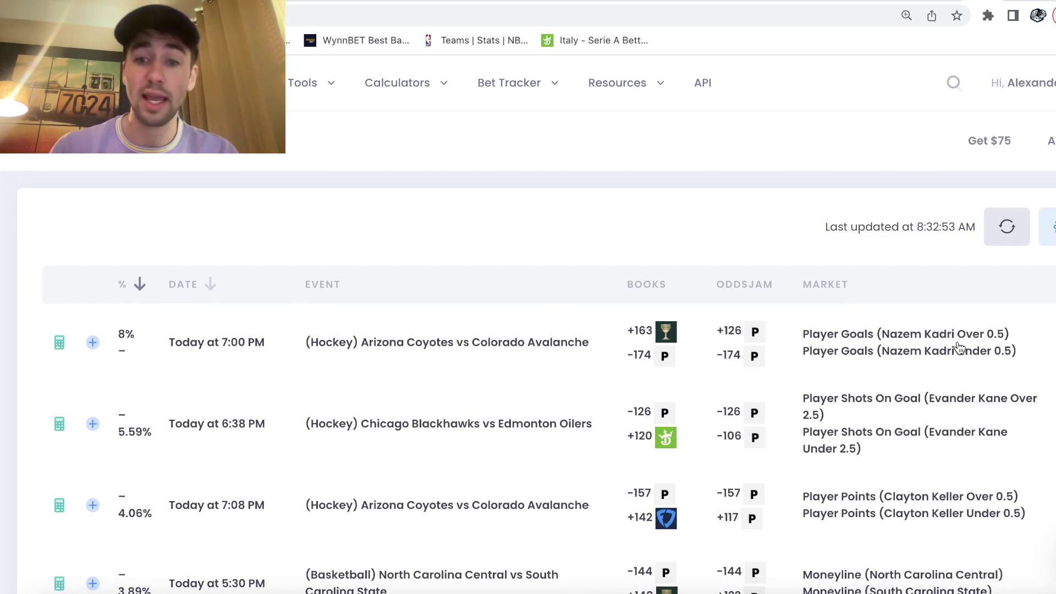
{"action": "scroll", "coordinate": [958, 346], "scroll_direction": "down", "scroll_amount": 9}
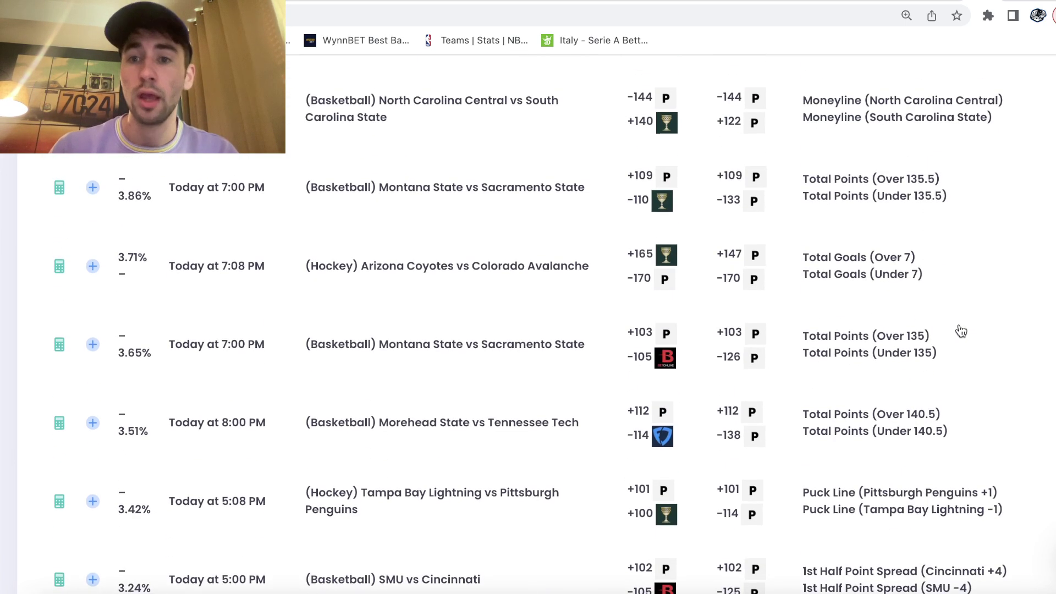
{"action": "left_click", "coordinate": [921, 125]}
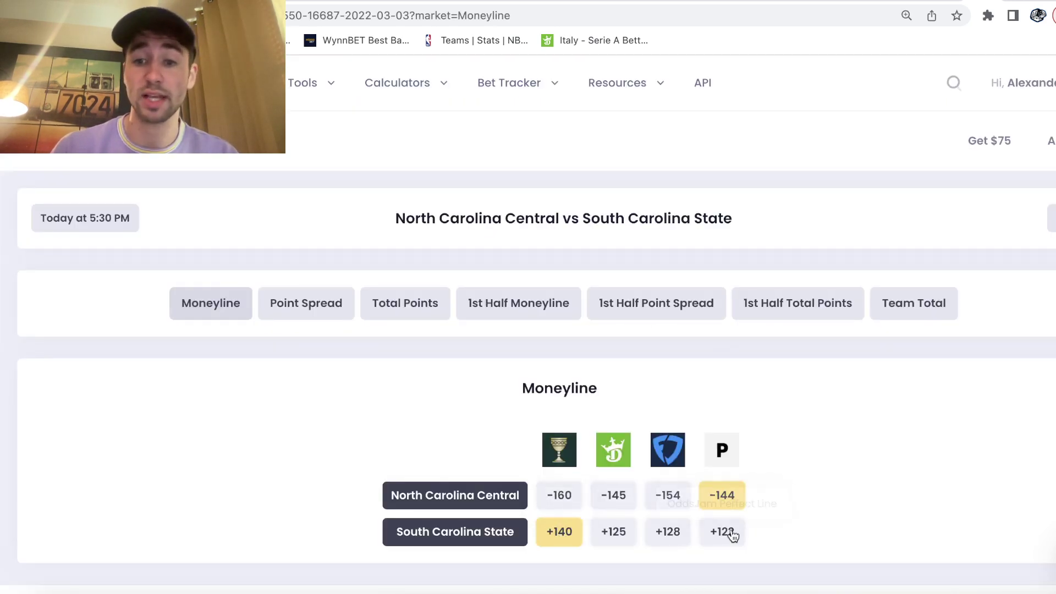
{"action": "triple_click", "coordinate": [474, 531]}
{"action": "key", "text": "ctrl+c"}
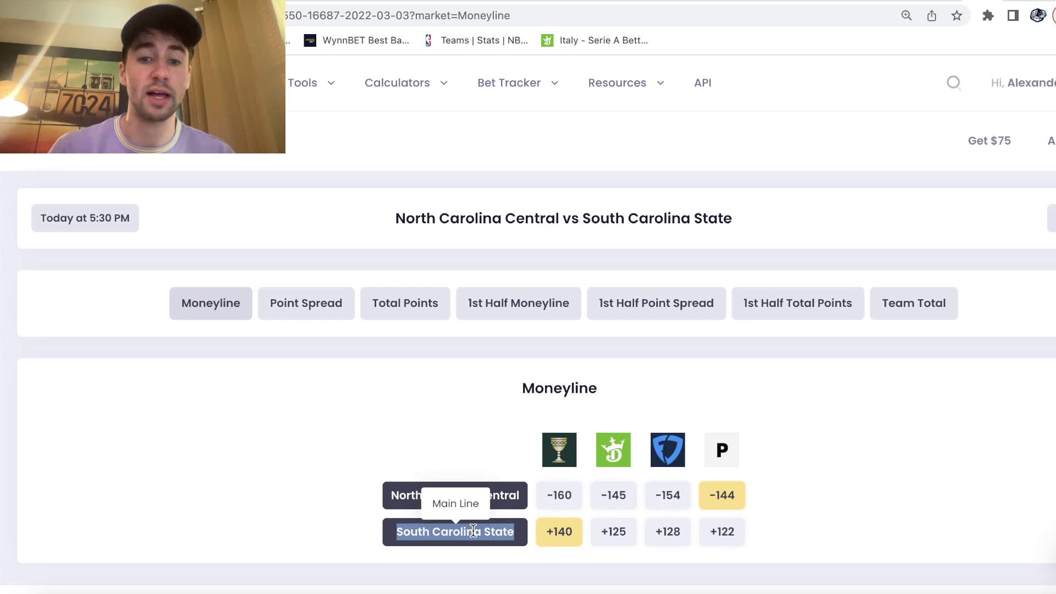
- Search Caesars for South Carolina State and open the game page
{"action": "key", "text": "ctrl+Tab"}
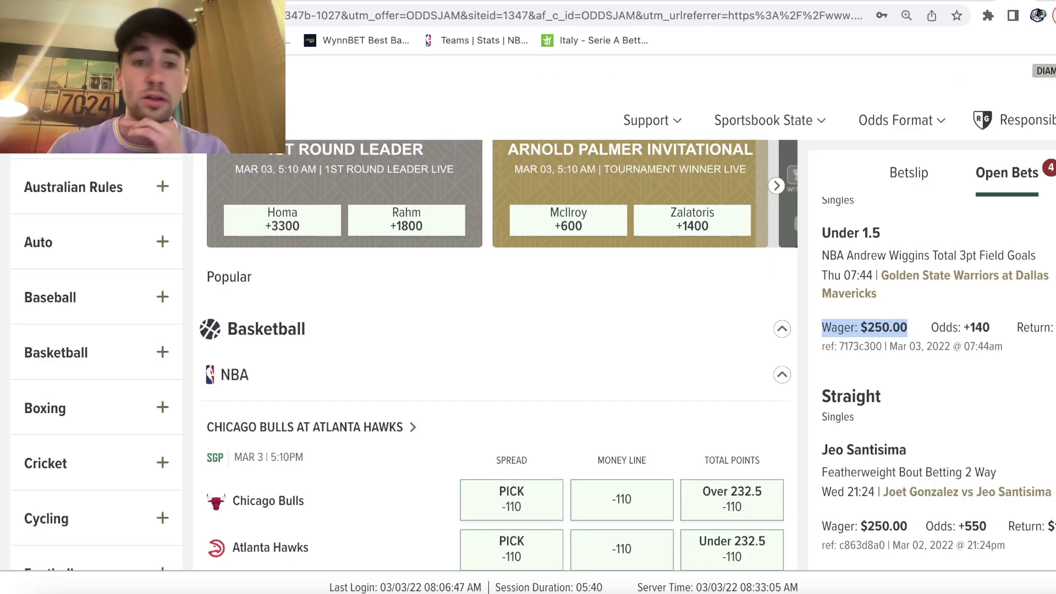
{"action": "left_click", "coordinate": [61, 375]}
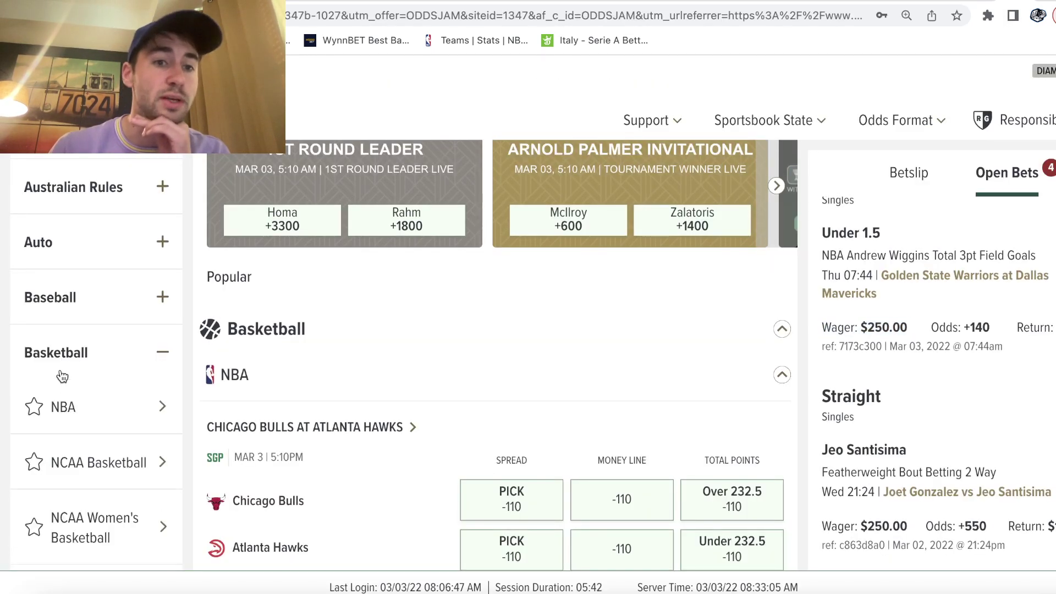
{"action": "left_click", "coordinate": [61, 412]}
{"action": "left_click", "coordinate": [664, 188]}
{"action": "key", "text": "ctrl+v"}
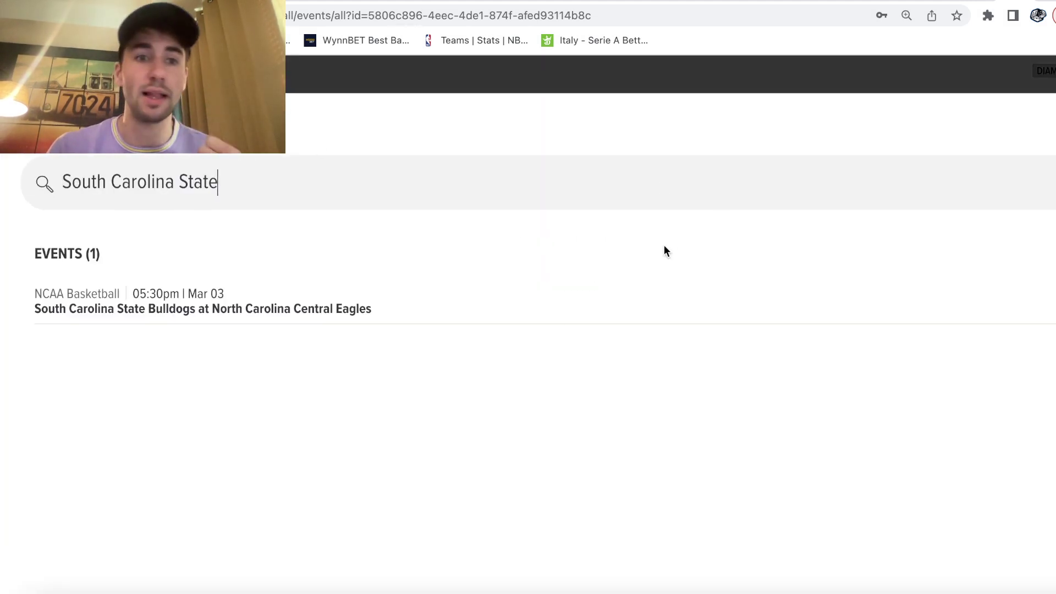
{"action": "left_click", "coordinate": [165, 321]}
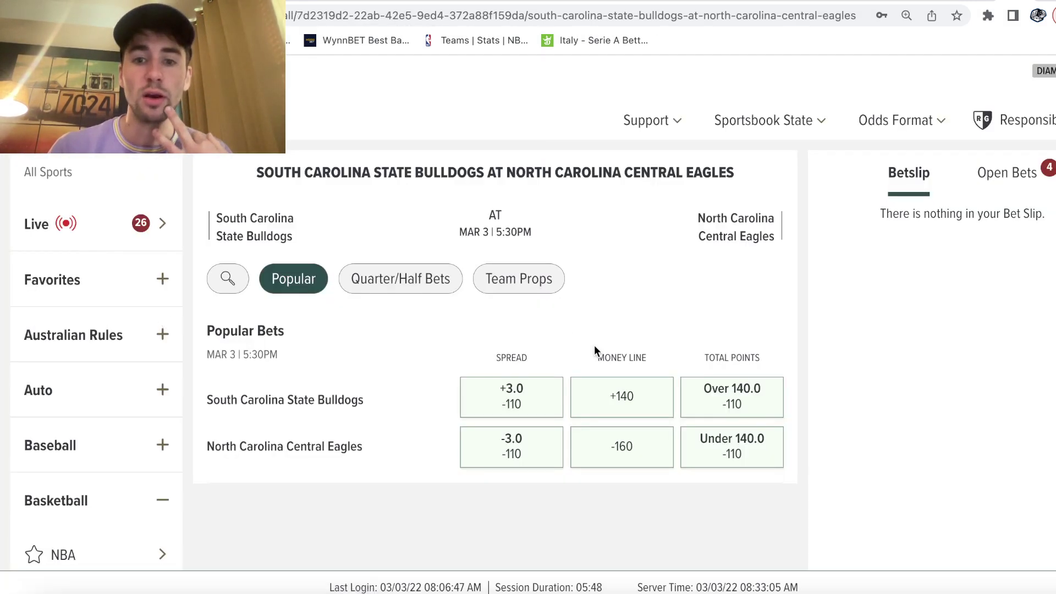
- Bet $500 on the South Carolina State money line at +140, then return to OddsJam
{"action": "left_click", "coordinate": [623, 395]}
{"action": "type", "text": "6"}
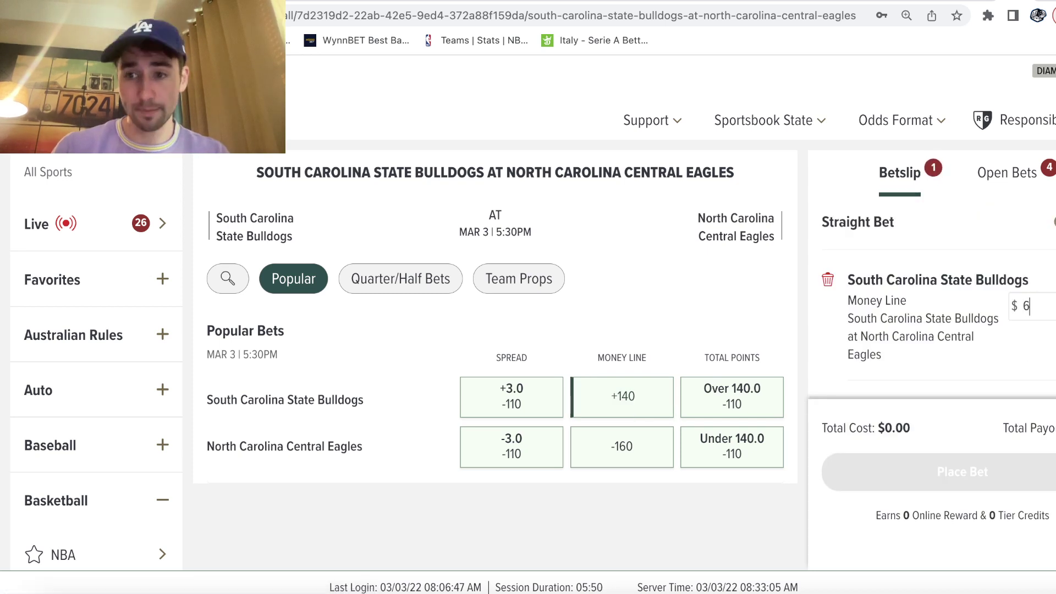
{"action": "type", "text": "00"}
{"action": "key", "text": "BackSpace"}
{"action": "key", "text": "BackSpace"}
{"action": "type", "text": "50"}
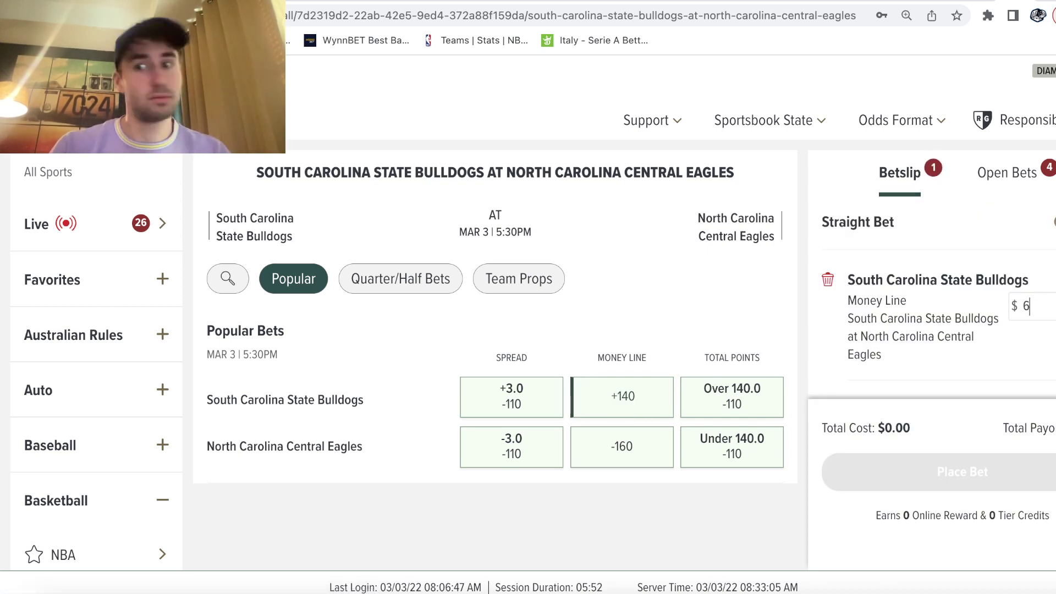
{"action": "key", "text": "BackSpace"}
{"action": "type", "text": "500"}
{"action": "left_click", "coordinate": [997, 466]}
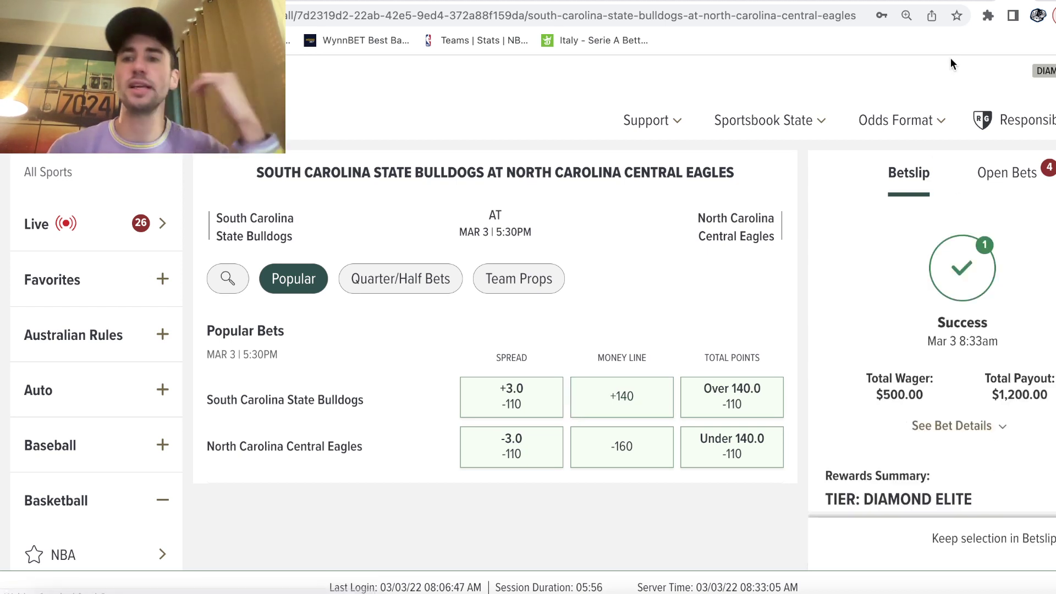
{"action": "left_click", "coordinate": [957, 1]}
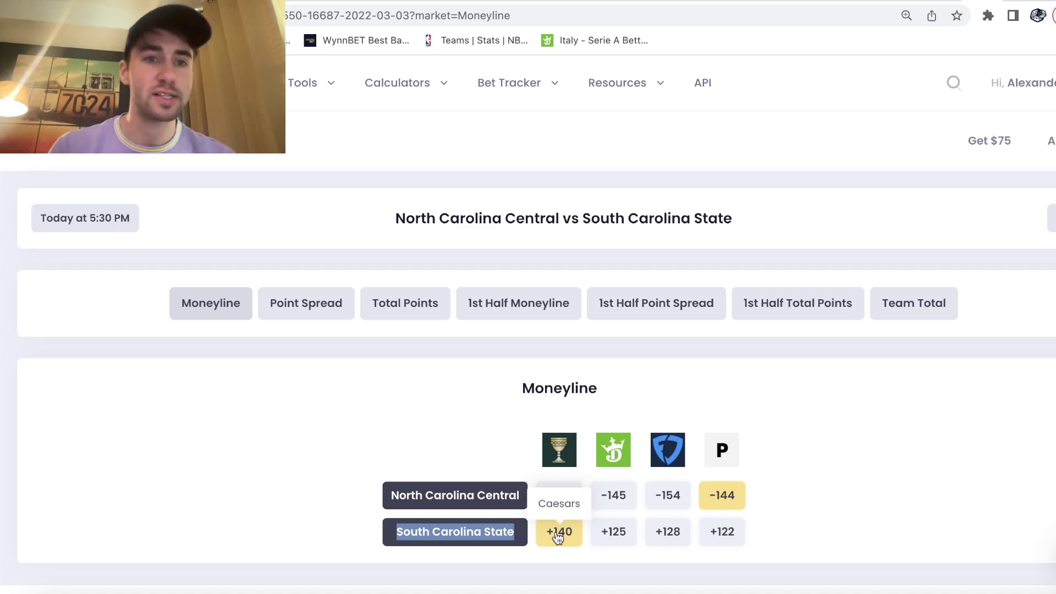
- Return to the Positive EV bet list and scroll through it
{"action": "mouse_move", "coordinate": [308, 82]}
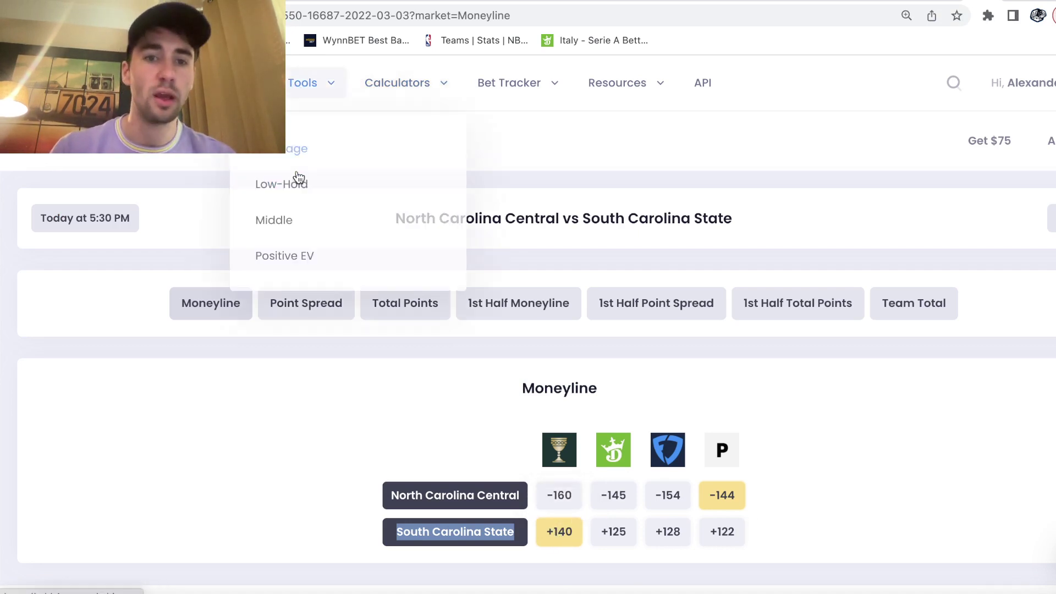
{"action": "left_click", "coordinate": [292, 253]}
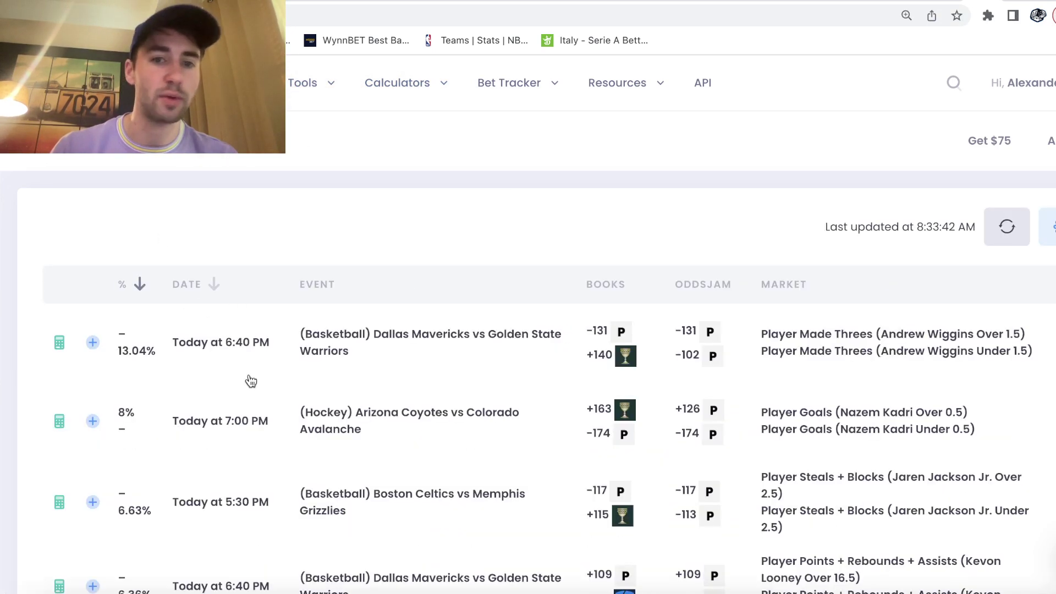
{"action": "scroll", "coordinate": [247, 380], "scroll_direction": "down", "scroll_amount": 4}
{"action": "scroll", "coordinate": [251, 381], "scroll_direction": "down", "scroll_amount": 5}
{"action": "scroll", "coordinate": [251, 380], "scroll_direction": "up", "scroll_amount": 5}
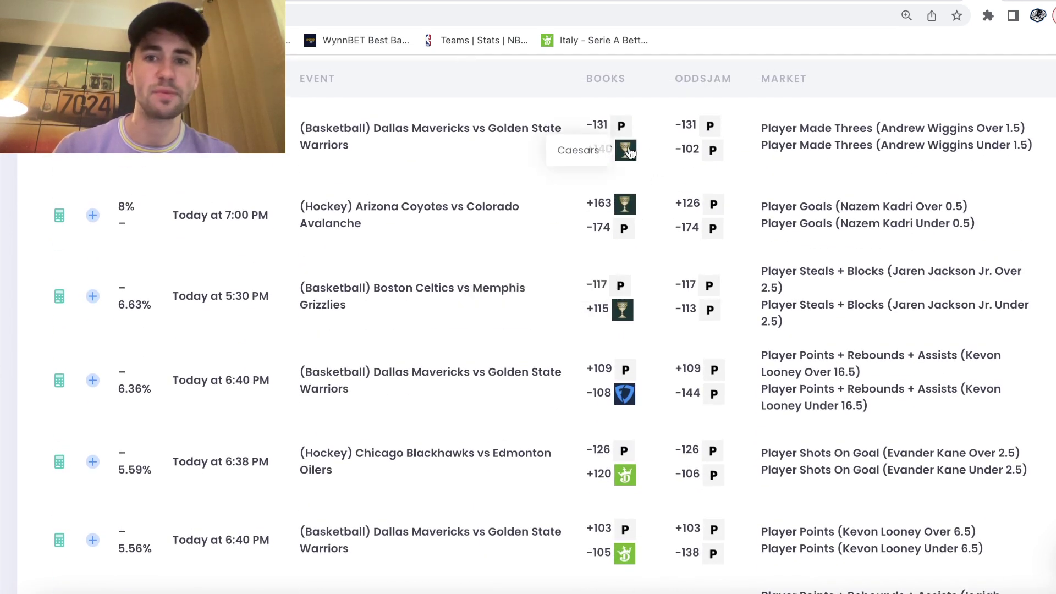
- Add the Andrew Wiggins Under 1.5 row to the tracker with a $250 stake and save
{"action": "left_click", "coordinate": [93, 137]}
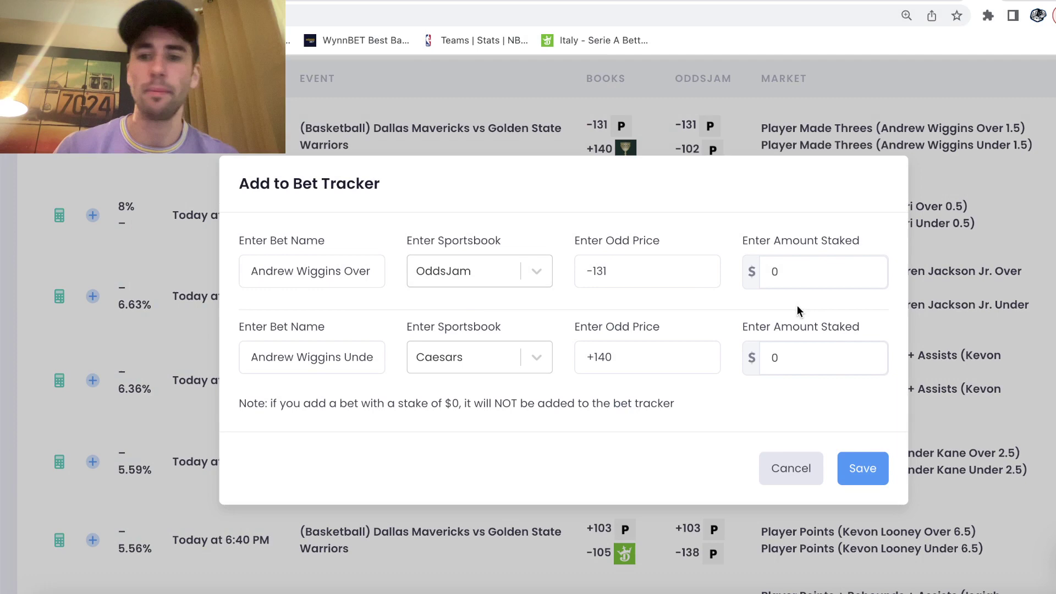
{"action": "left_click", "coordinate": [817, 366]}
{"action": "type", "text": "250"}
{"action": "left_click", "coordinate": [863, 468]}
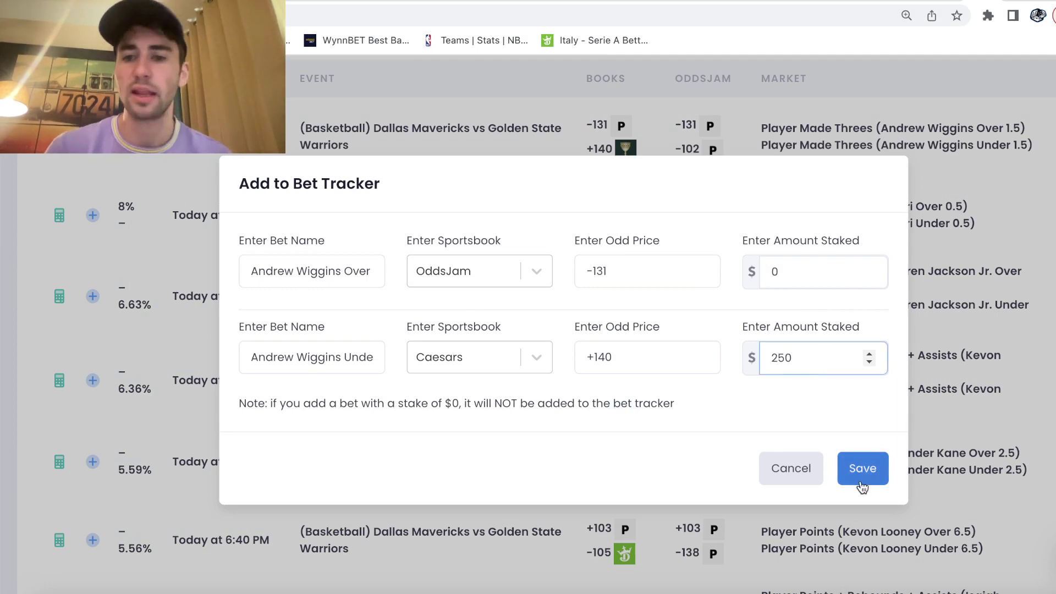
{"action": "scroll", "coordinate": [638, 483], "scroll_direction": "down", "scroll_amount": 6}
{"action": "scroll", "coordinate": [643, 483], "scroll_direction": "down", "scroll_amount": 5}
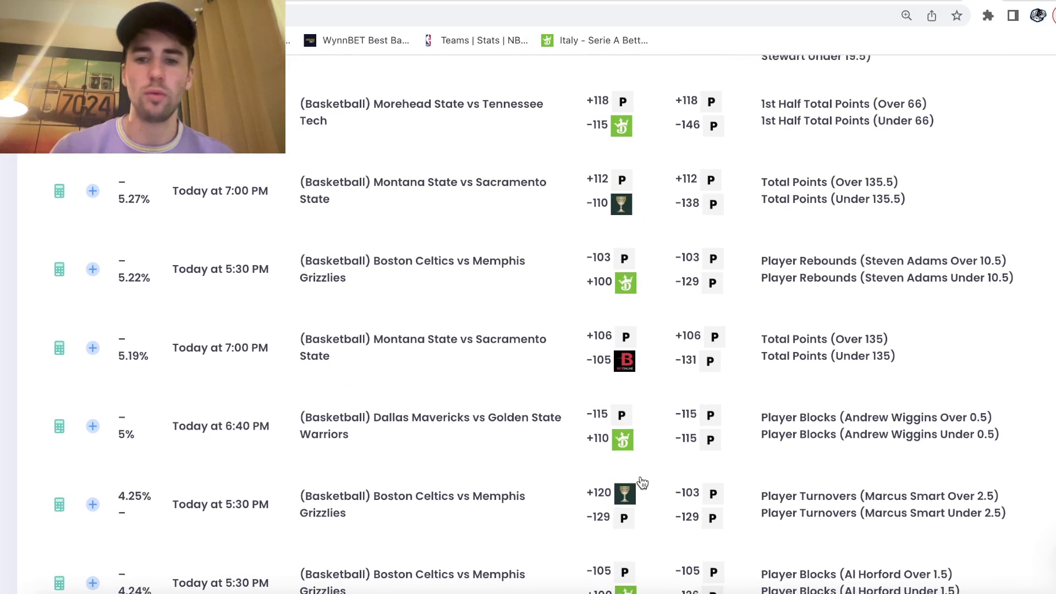
- Open the Add to Bet Tracker form from Caesars' +140 South Carolina State odds
{"action": "scroll", "coordinate": [642, 483], "scroll_direction": "up", "scroll_amount": 15}
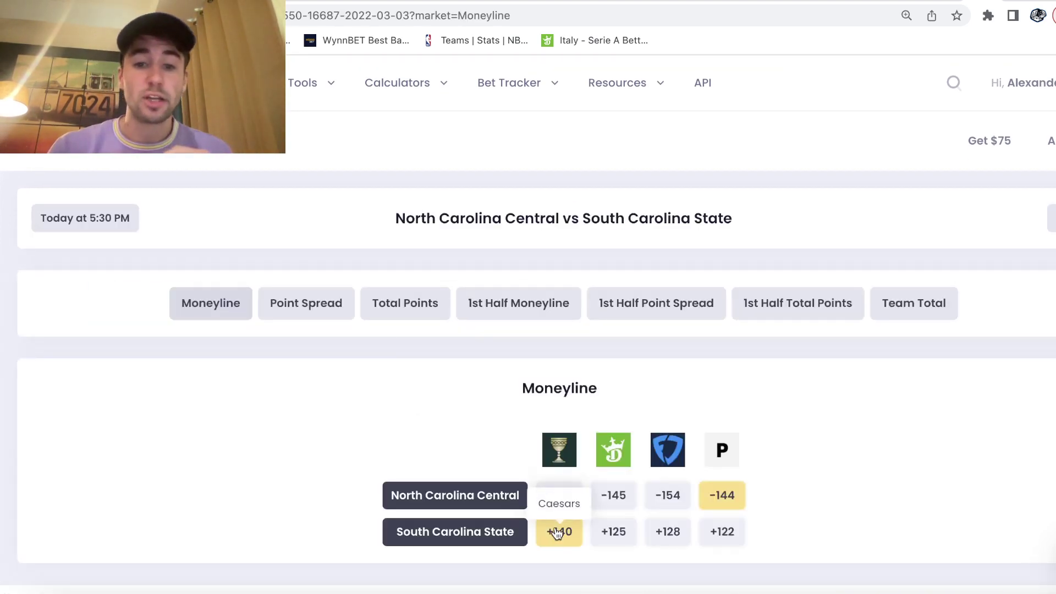
{"action": "left_click", "coordinate": [556, 532]}
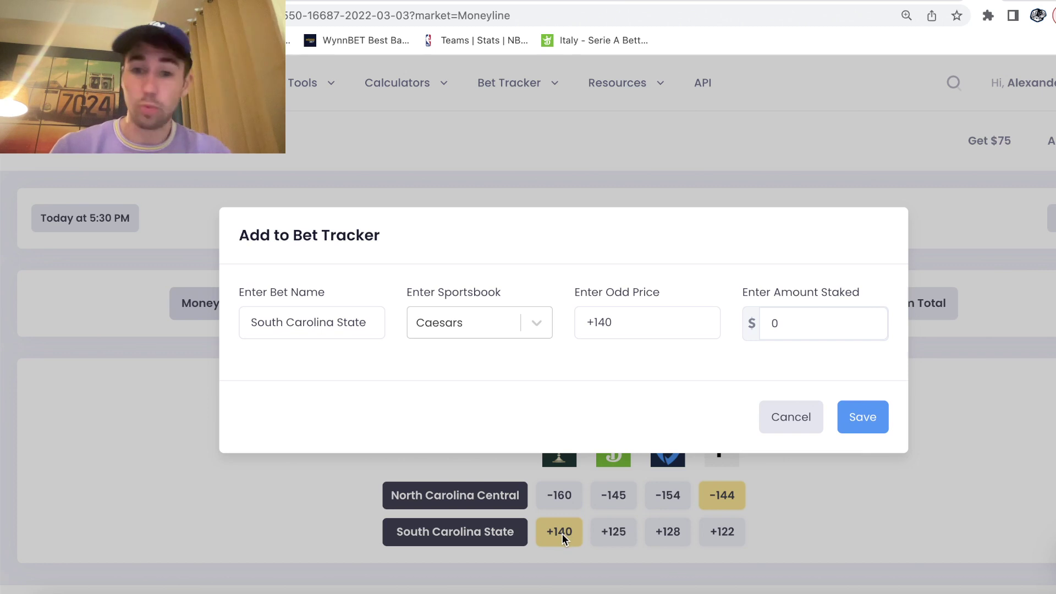
- Set the South Carolina State tracker stake to $500 and save the entry
{"action": "left_click", "coordinate": [807, 338]}
{"action": "key", "text": "BackSpace"}
{"action": "type", "text": "250"}
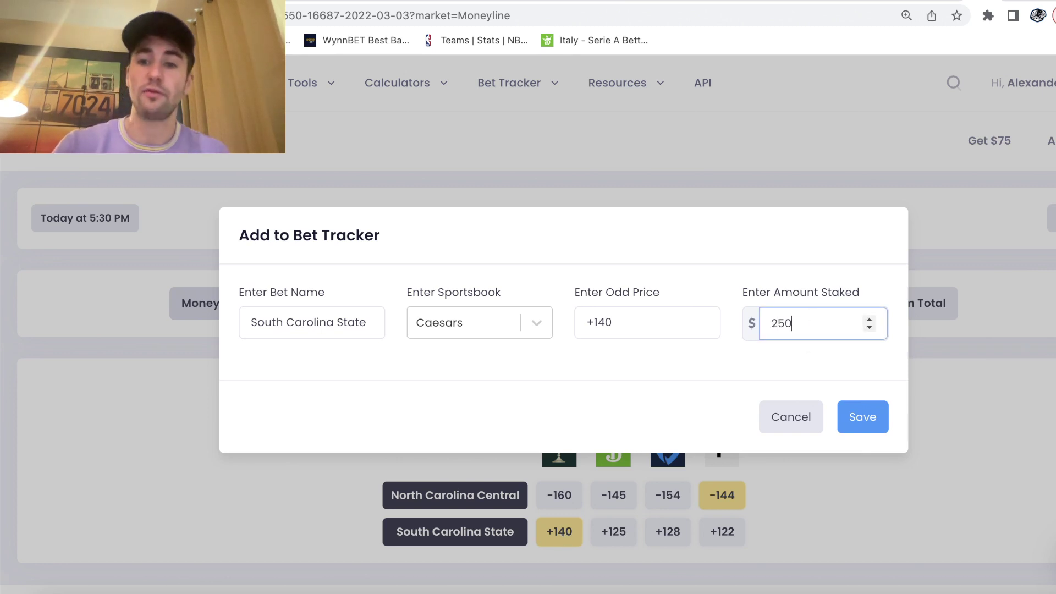
{"action": "key", "text": "BackSpace"}
{"action": "key", "text": "BackSpace"}
{"action": "key", "text": "BackSpace"}
{"action": "type", "text": "5"}
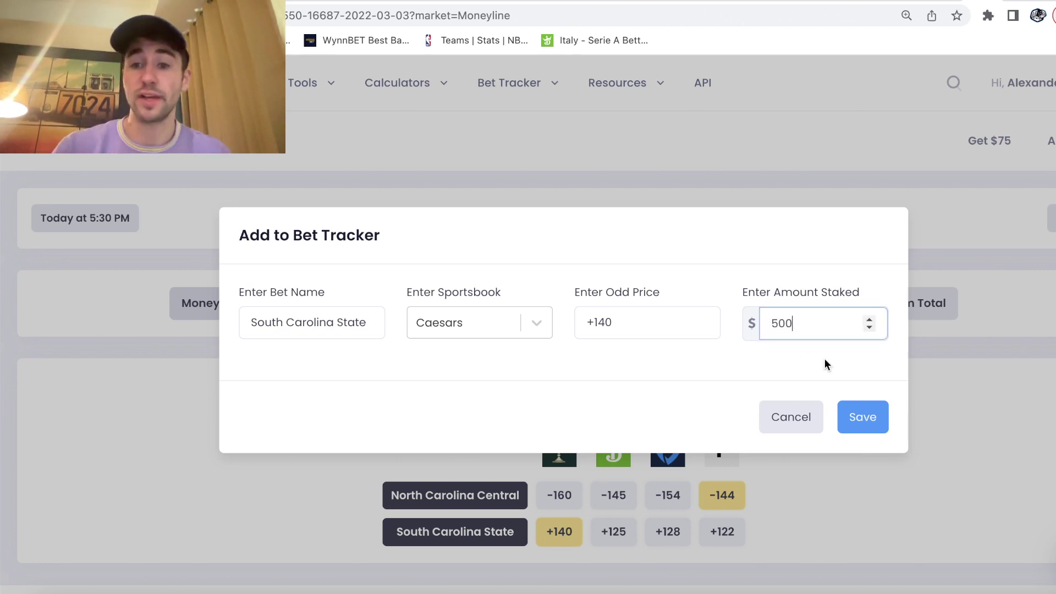
{"action": "left_click", "coordinate": [867, 417]}
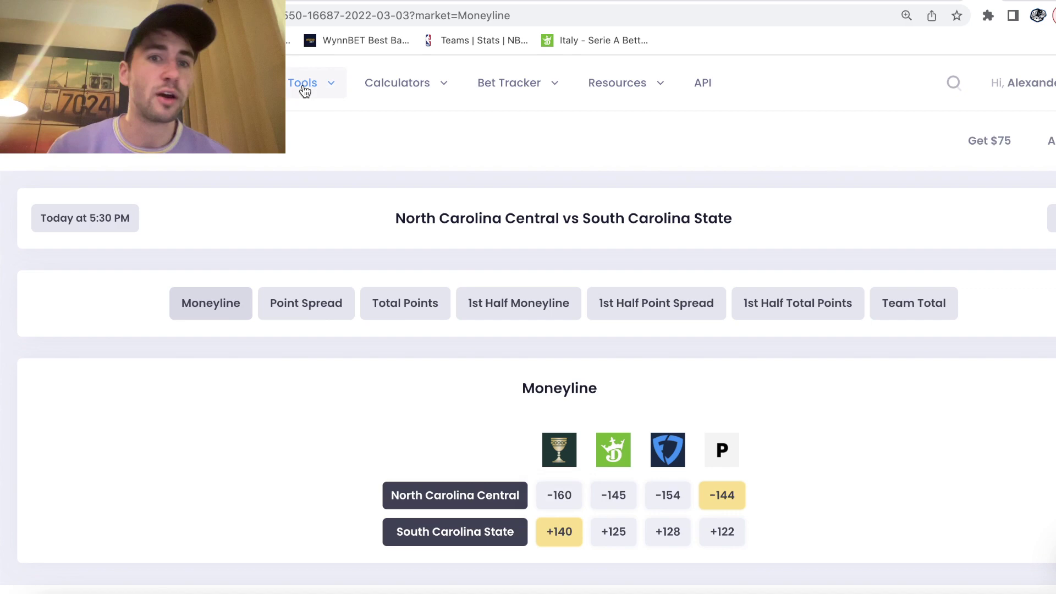
- Open Tools > Positive EV and confirm the Wiggins Mavericks vs Warriors bet shows a tracked checkmark at 13.04%
{"action": "mouse_move", "coordinate": [302, 90]}
{"action": "left_click", "coordinate": [332, 249]}
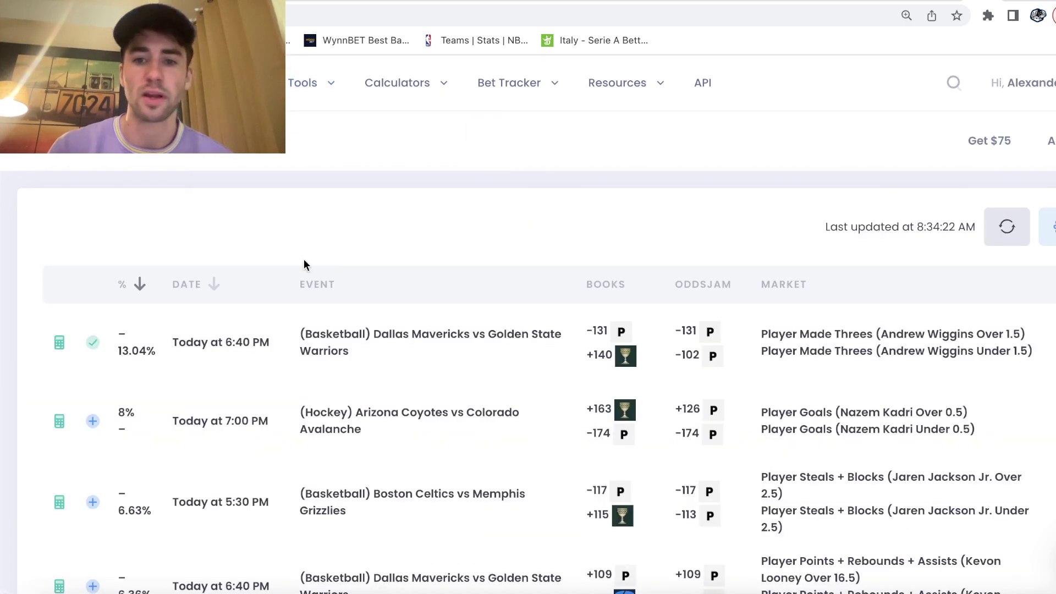
{"action": "scroll", "coordinate": [425, 342], "scroll_direction": "down", "scroll_amount": 4}
{"action": "scroll", "coordinate": [425, 343], "scroll_direction": "up", "scroll_amount": 4}
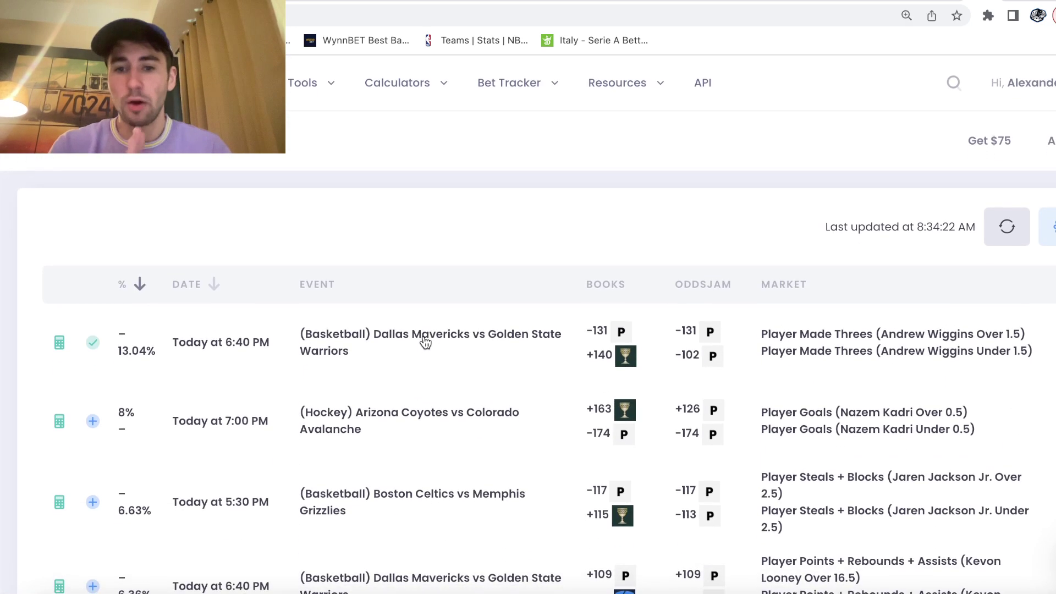